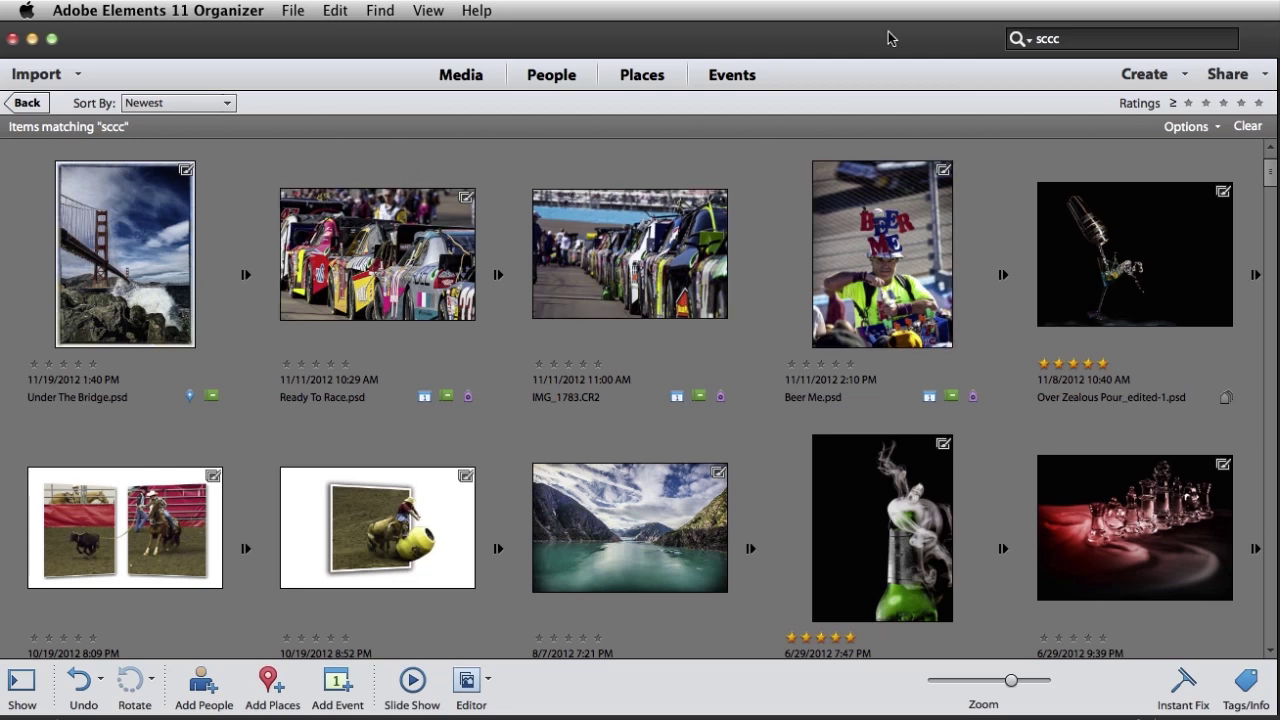
Search the Organizer for photos tagged 'group shot'
left_click(1026, 42)
type("grou")
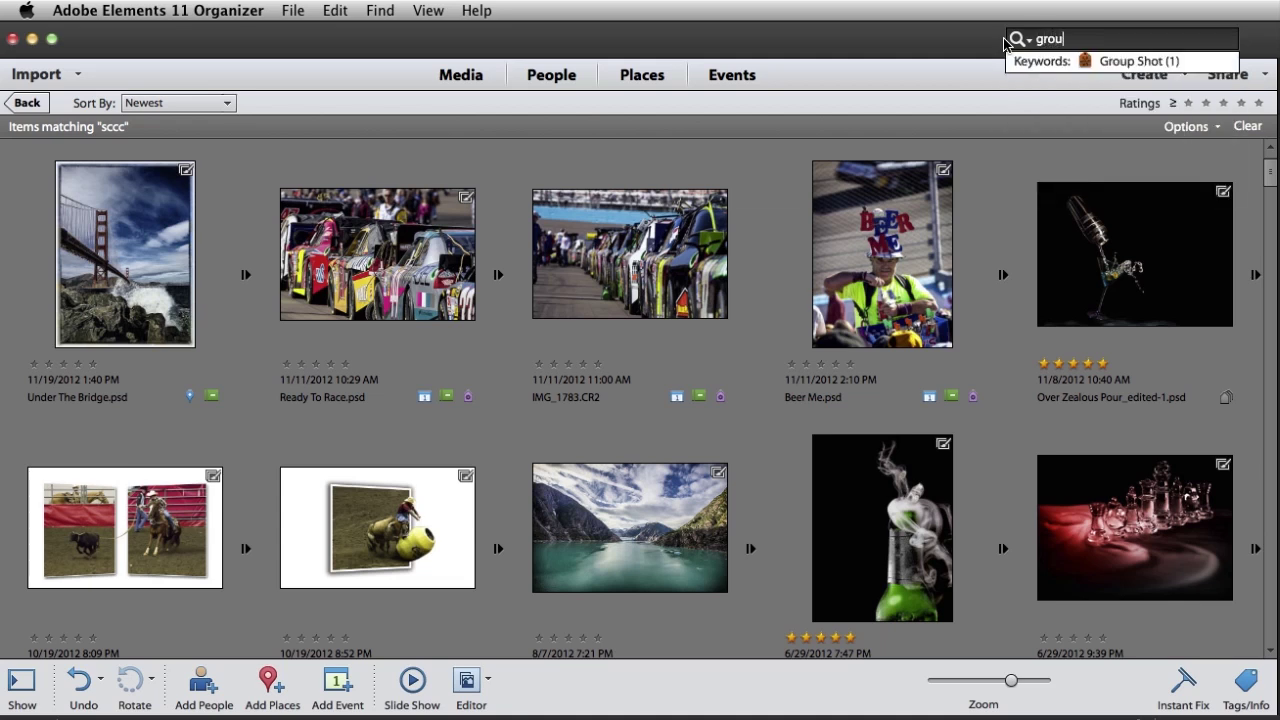
type("p shot")
key("Return")
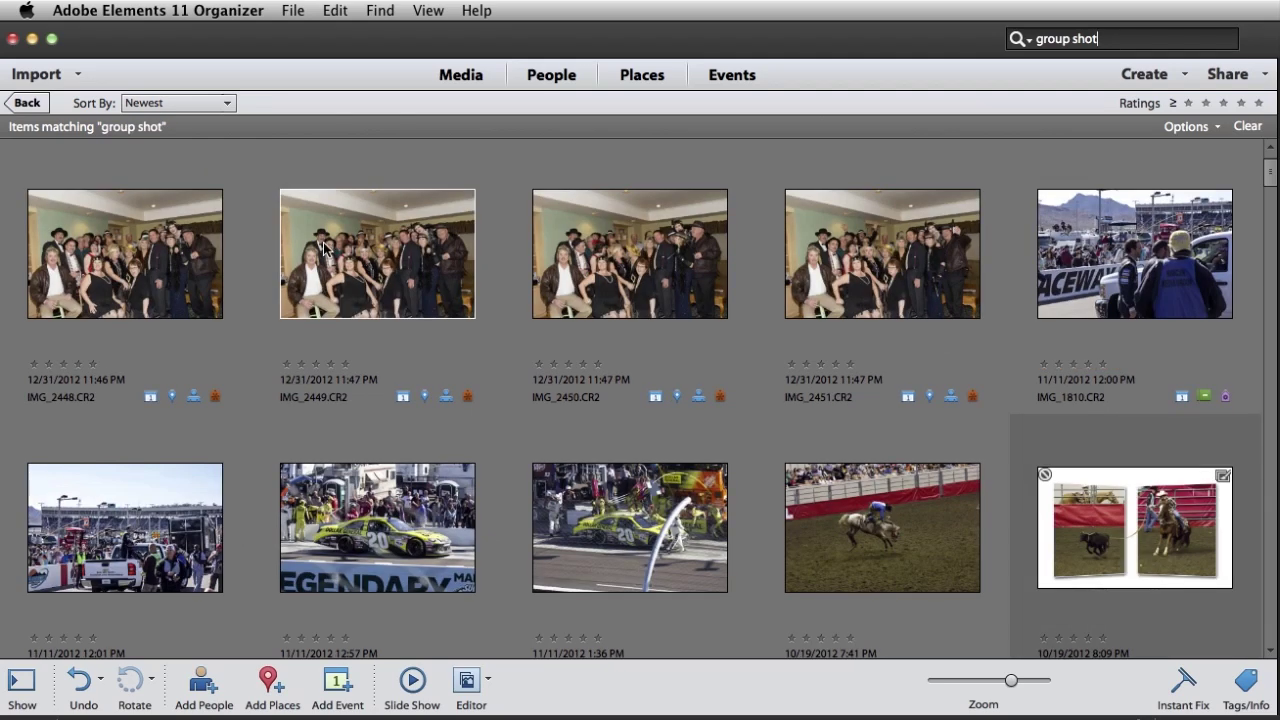
Select the four party group shots, IMG_2448 through IMG_2451
left_click(107, 268)
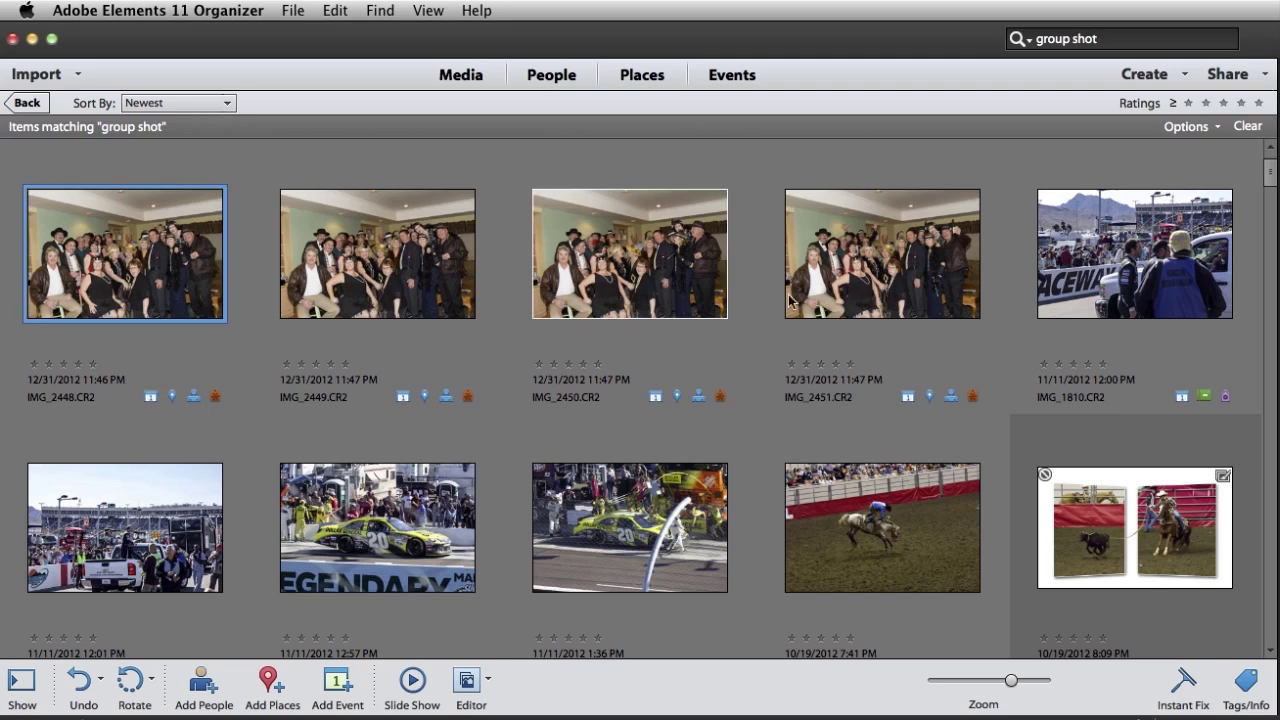
left_click(880, 278, "shift")
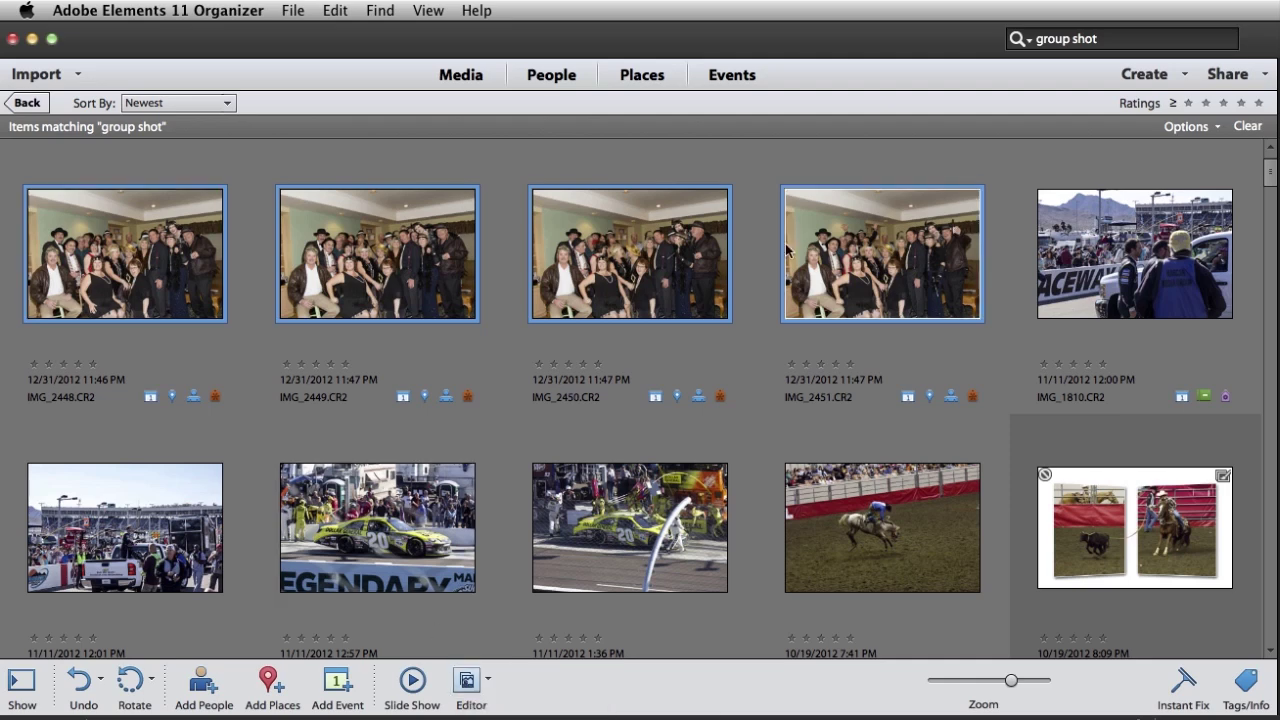
left_click(553, 636)
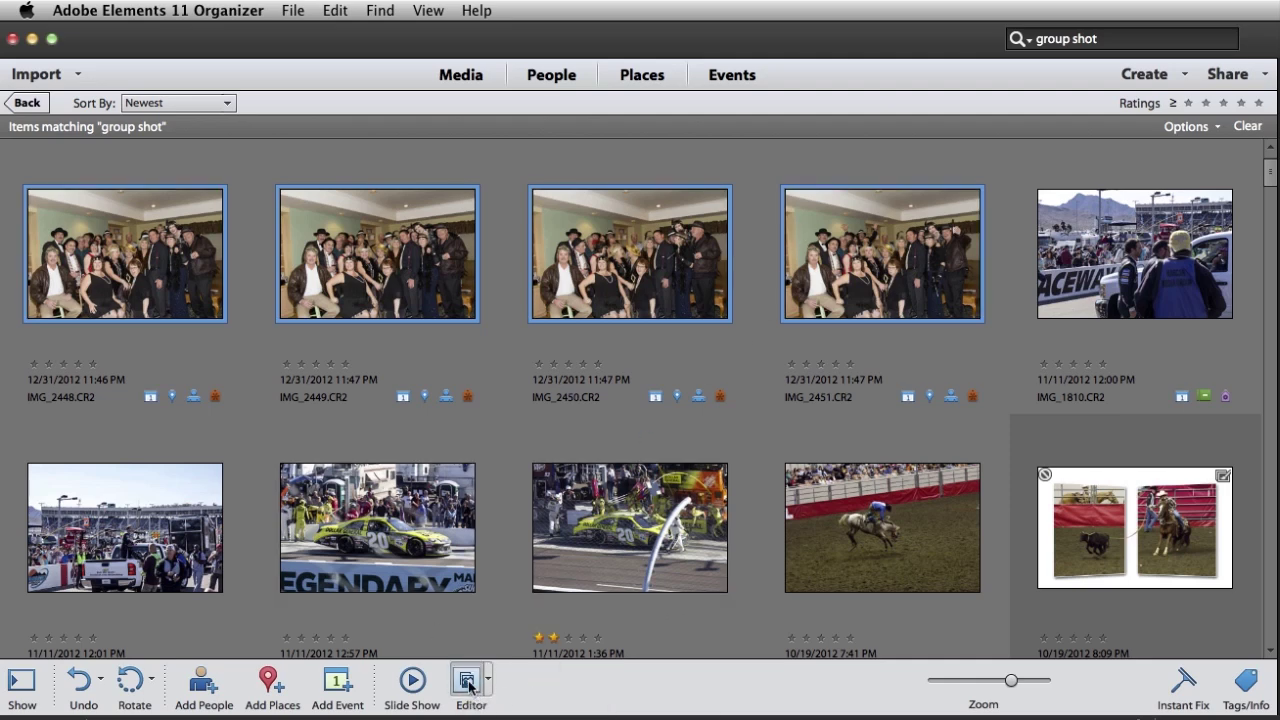
Open IMG_2448–IMG_2451 in the Editor and view each one from the Photo Bin
left_click(470, 684)
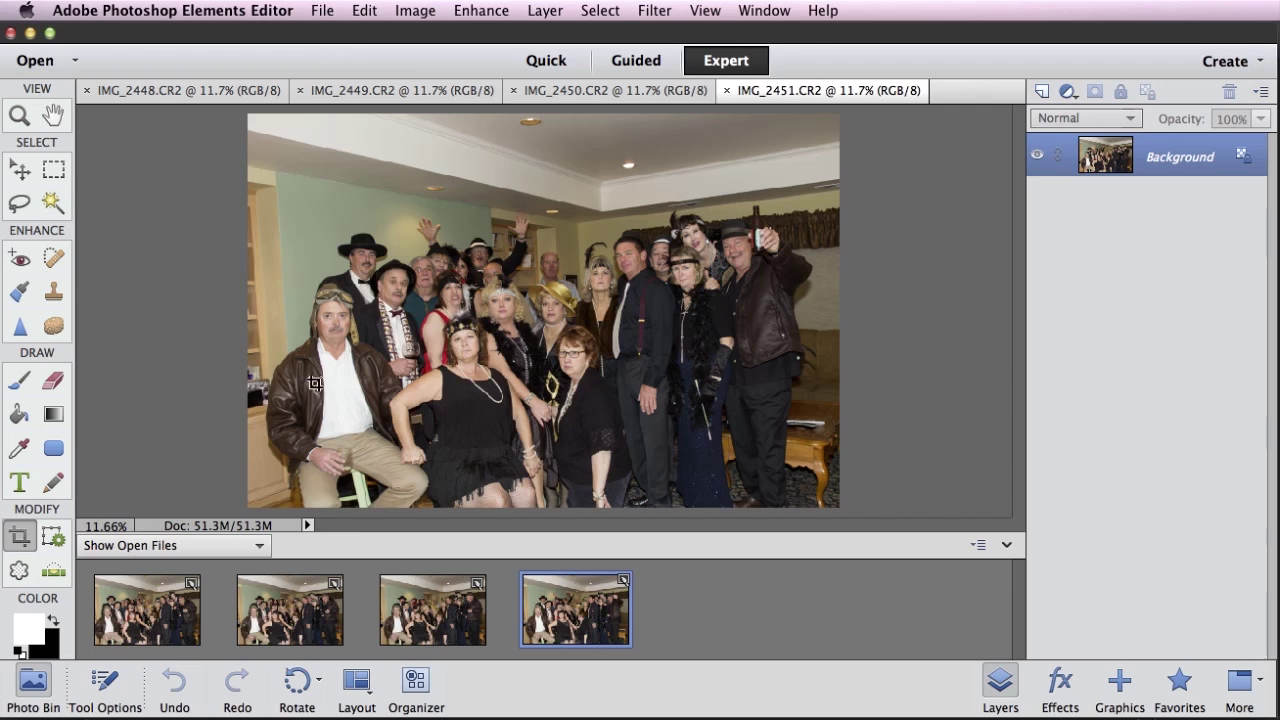
left_click(155, 619)
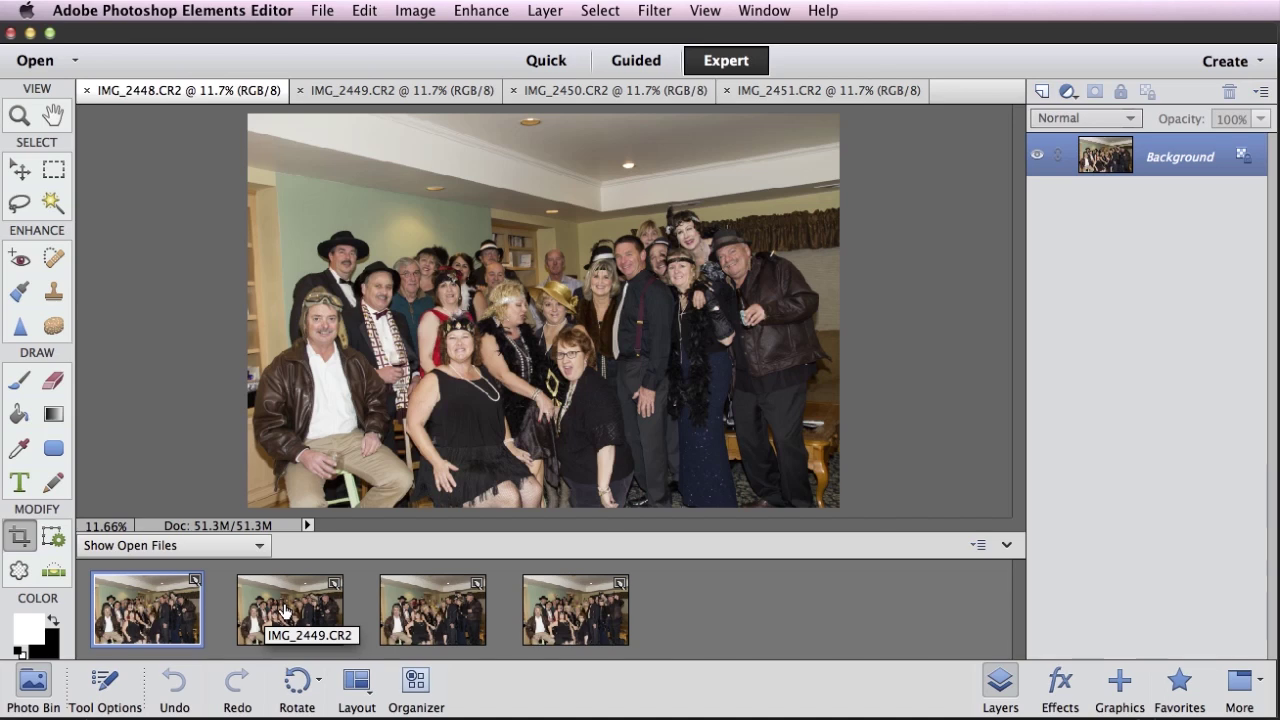
left_click(286, 612)
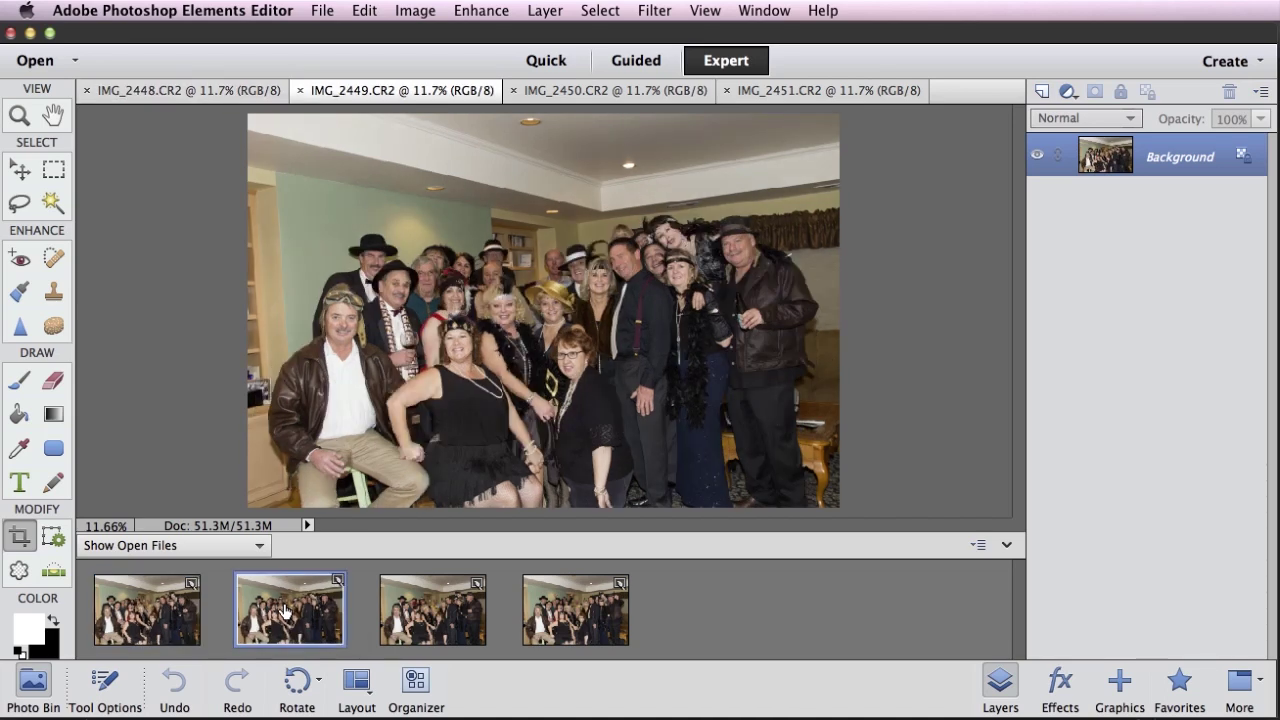
left_click(418, 612)
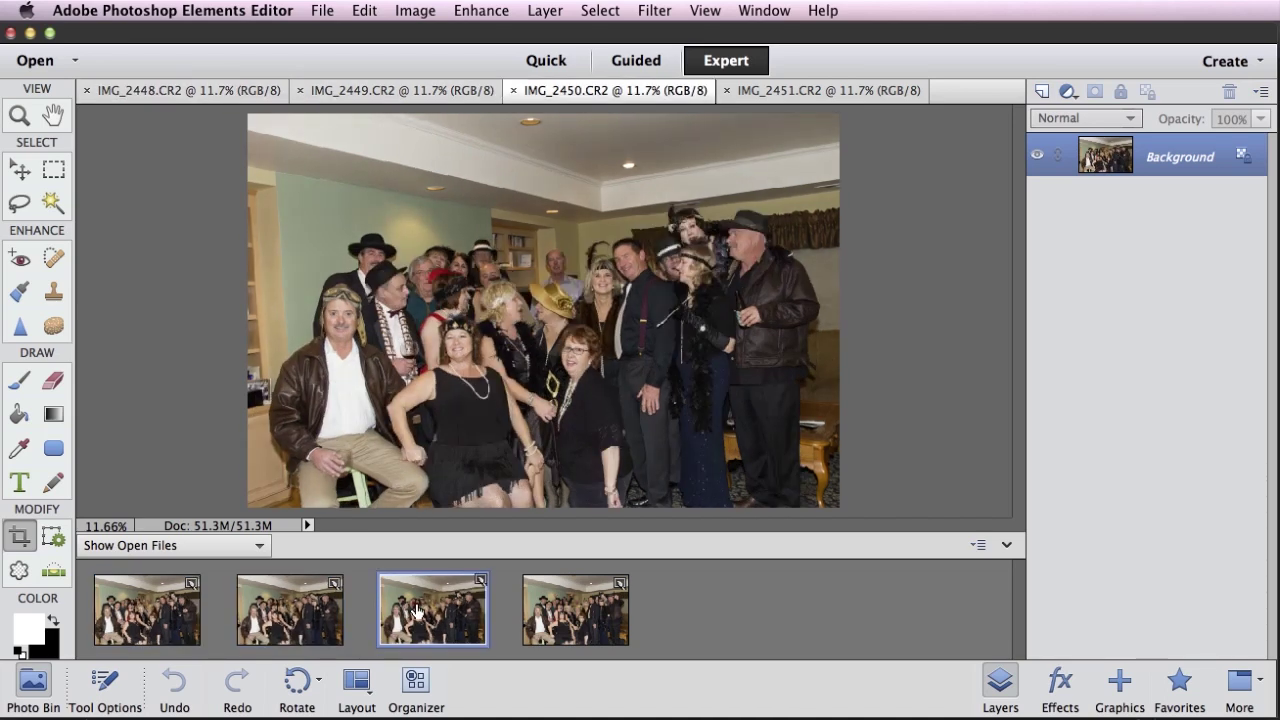
left_click(548, 624)
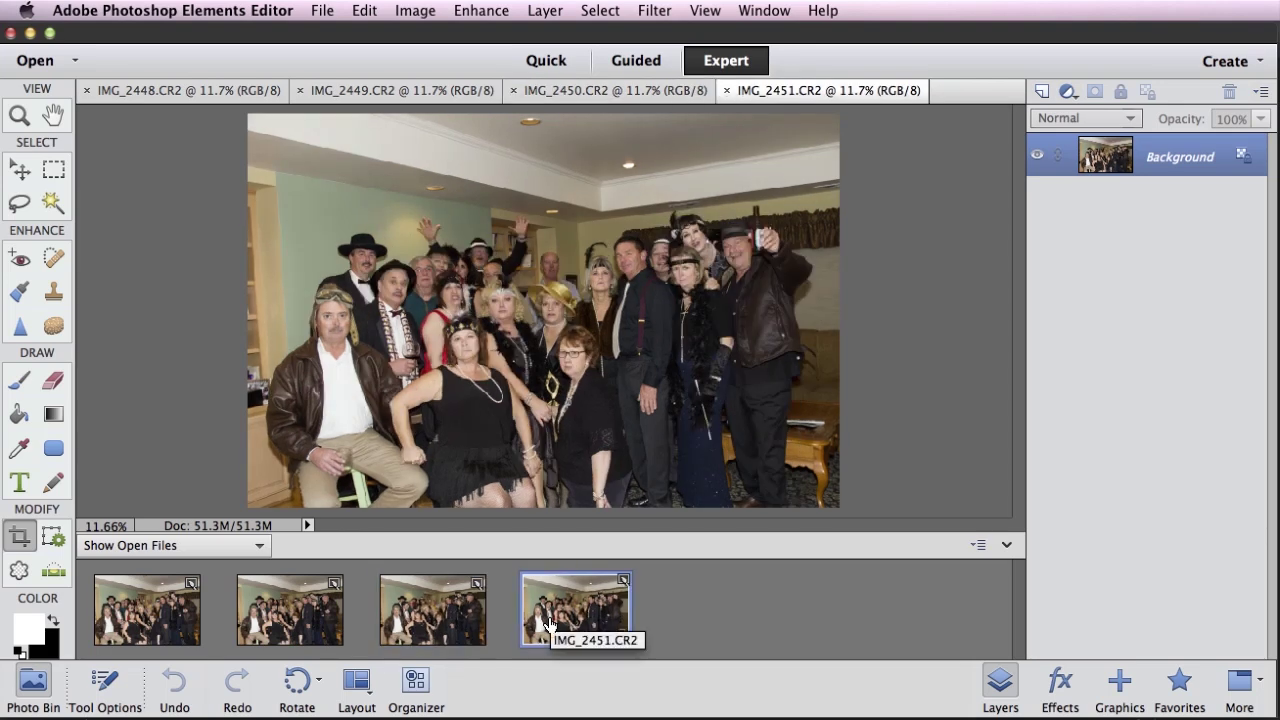
left_click(435, 624)
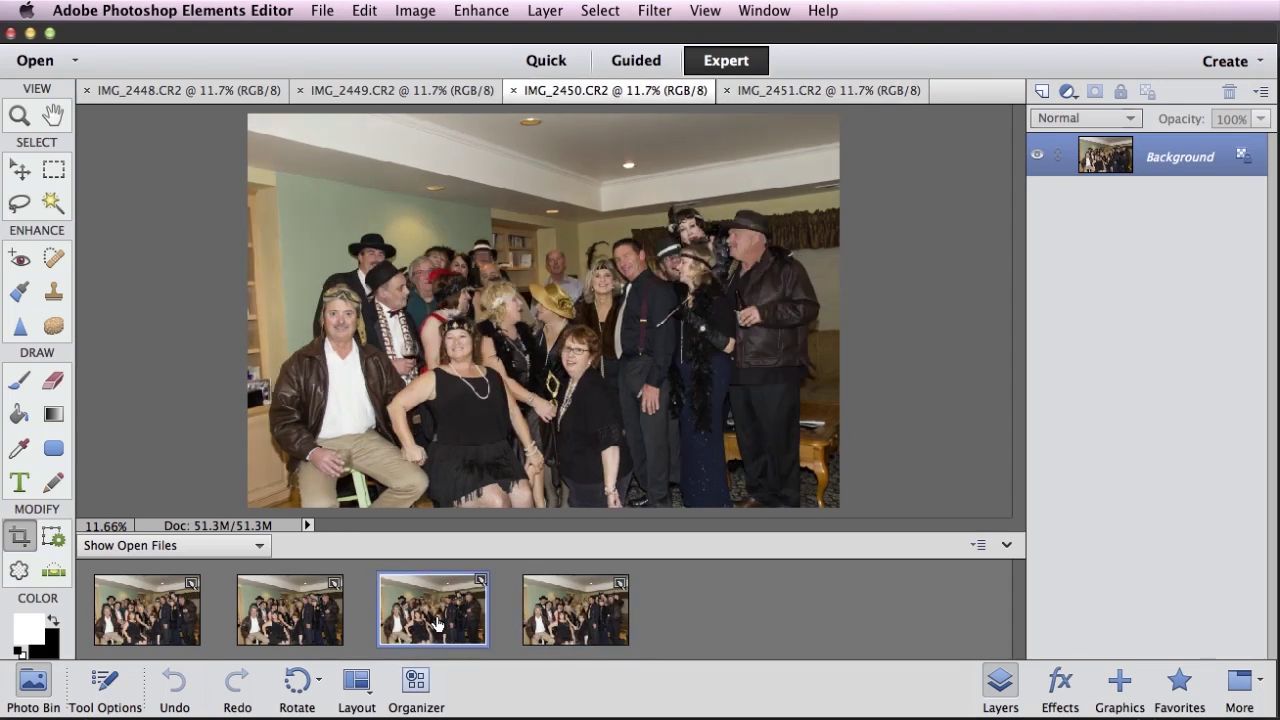
left_click(316, 622)
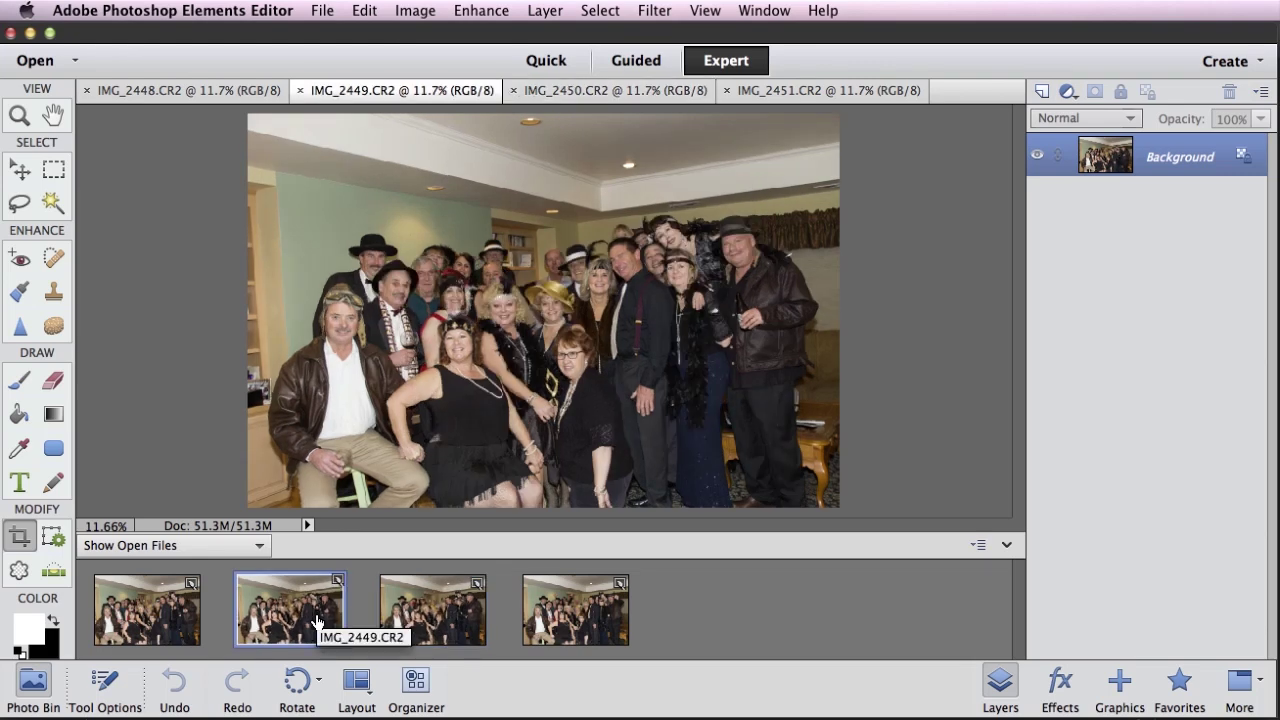
left_click(160, 621)
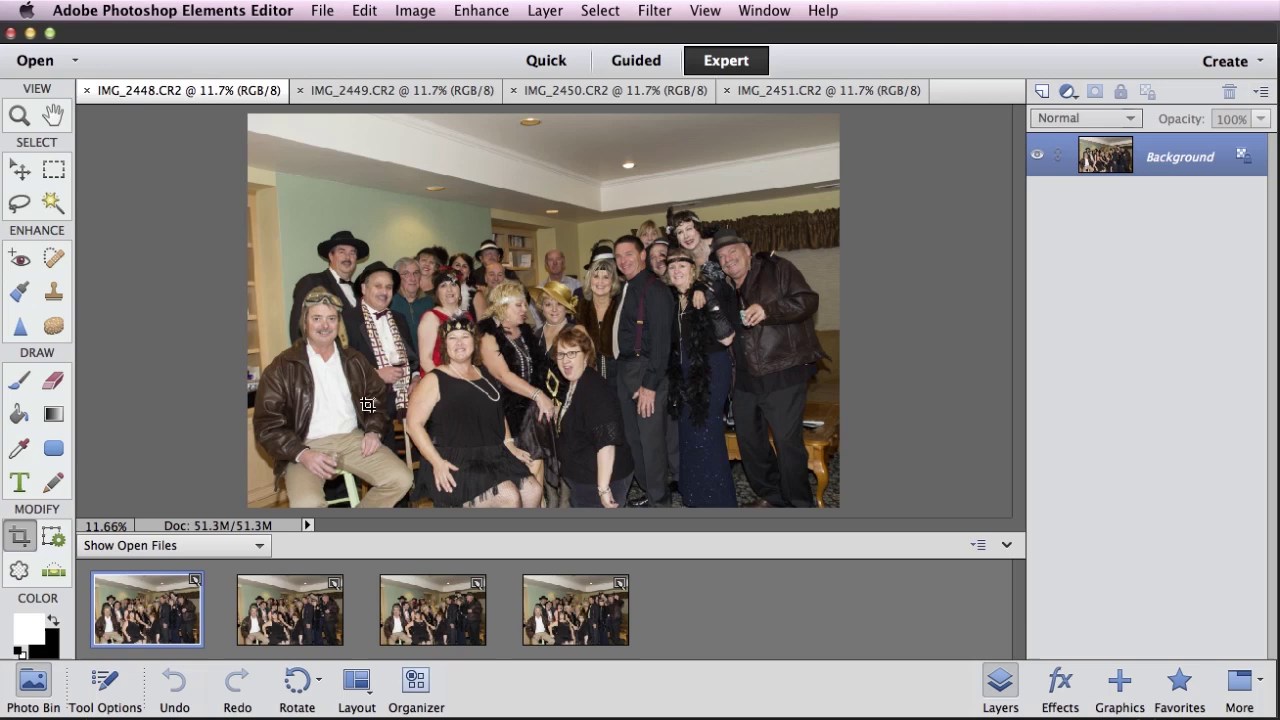
left_click(480, 11)
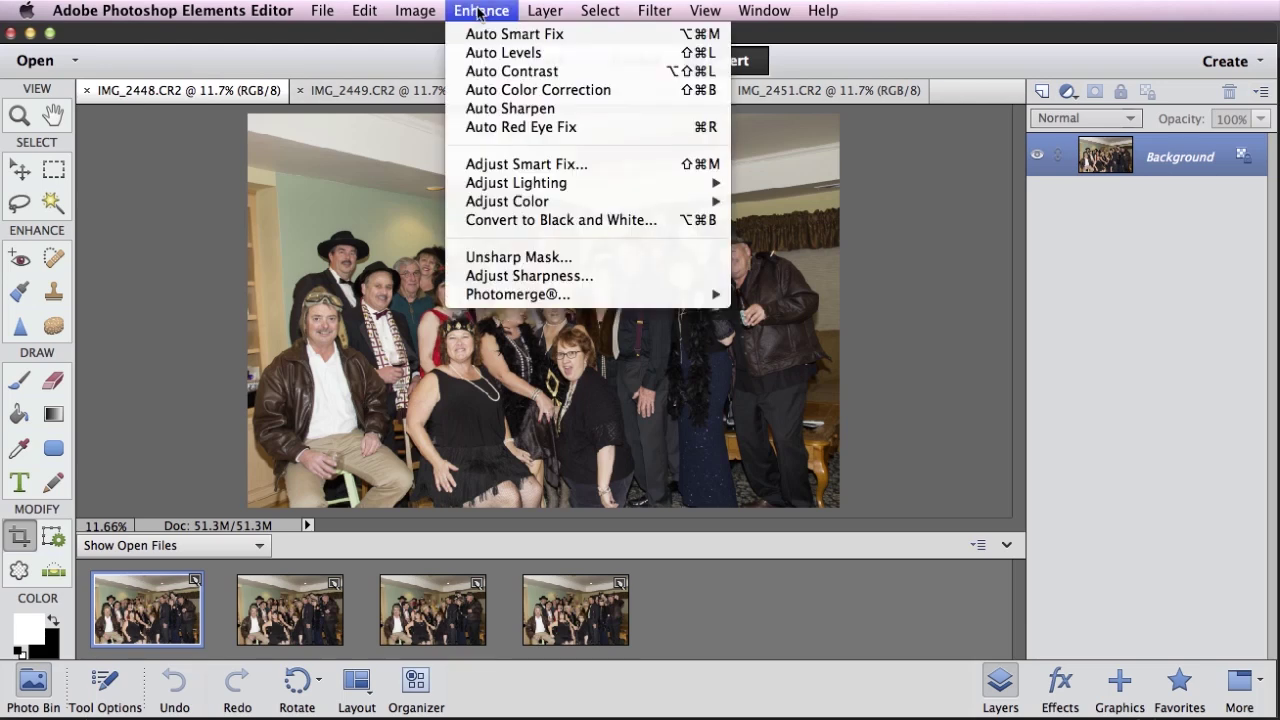
Launch Enhance > Photomerge > Photomerge Group Shot and move its photo prompt into view
mouse_move(535, 296)
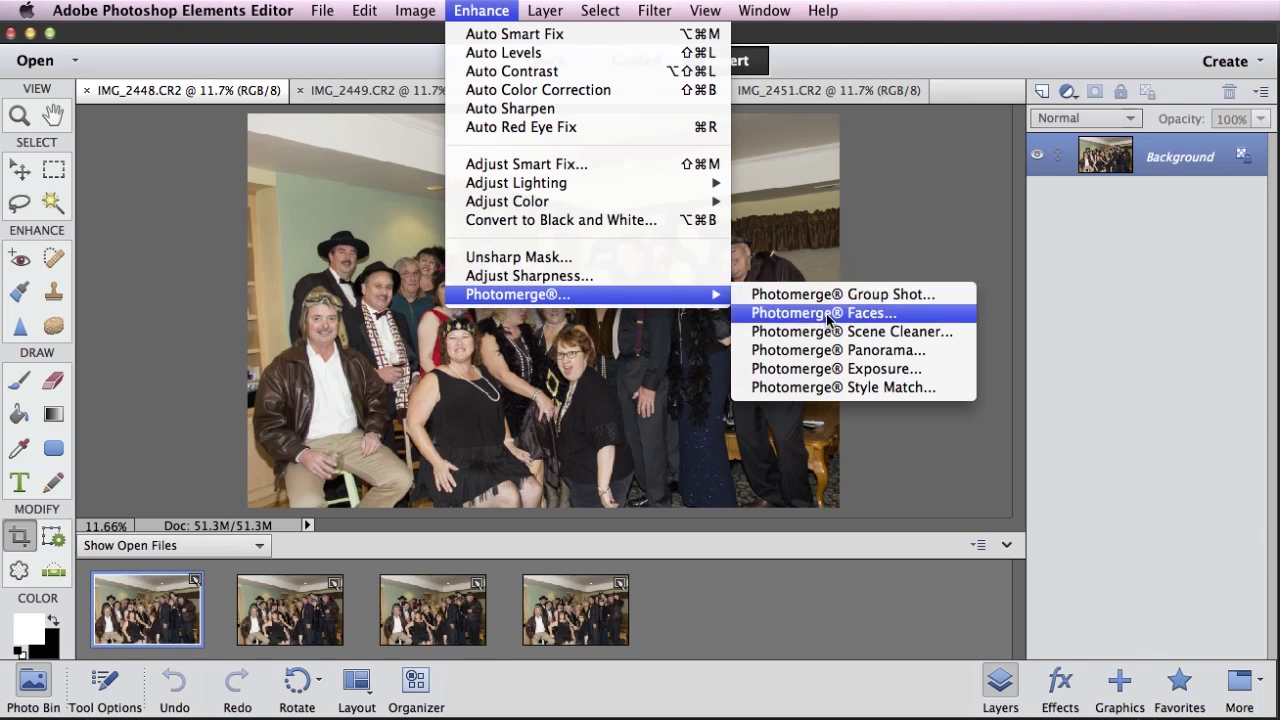
left_click(939, 293)
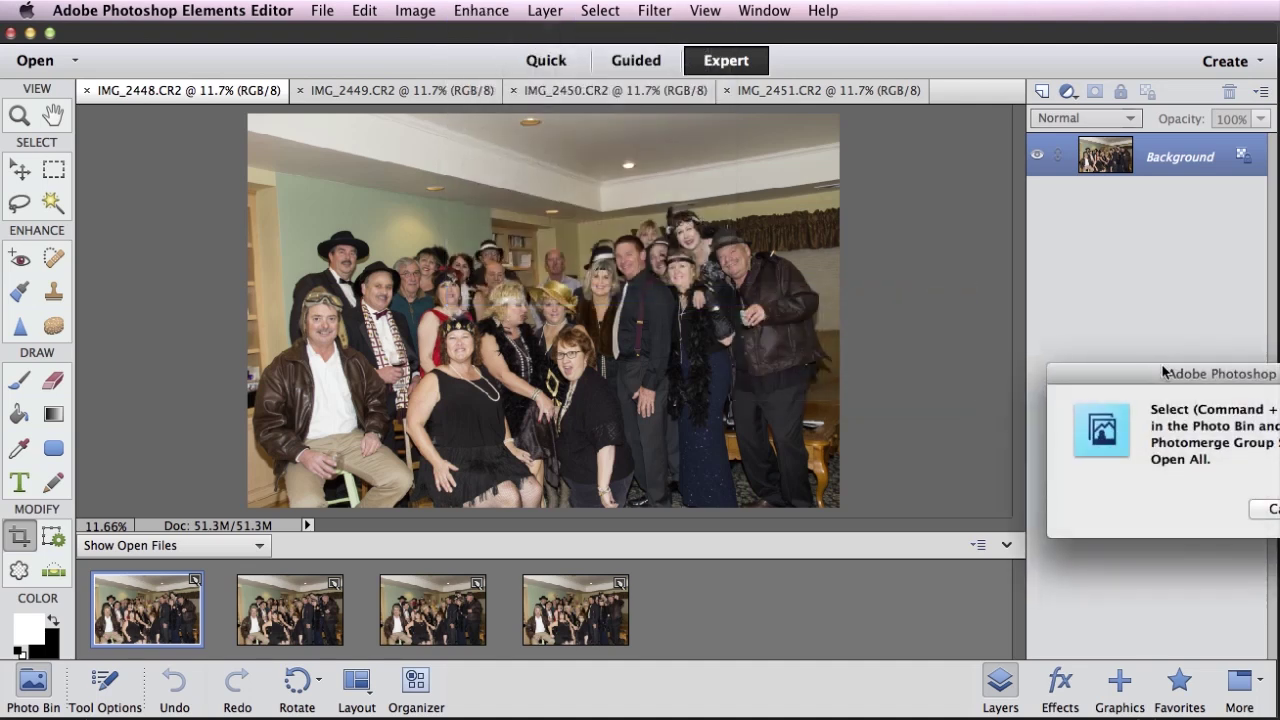
left_click_drag(1080, 363, 581, 273)
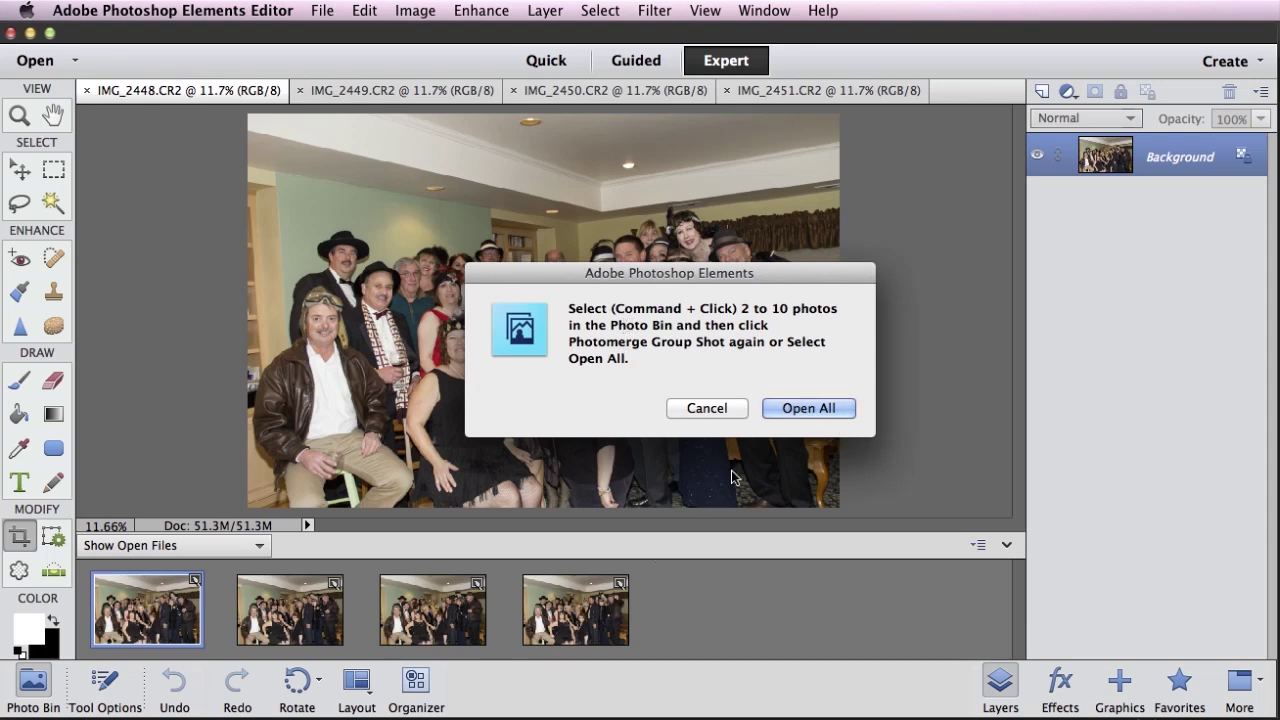
Load all four photos, preview each as Source, and make the first photo the base image
left_click(810, 408)
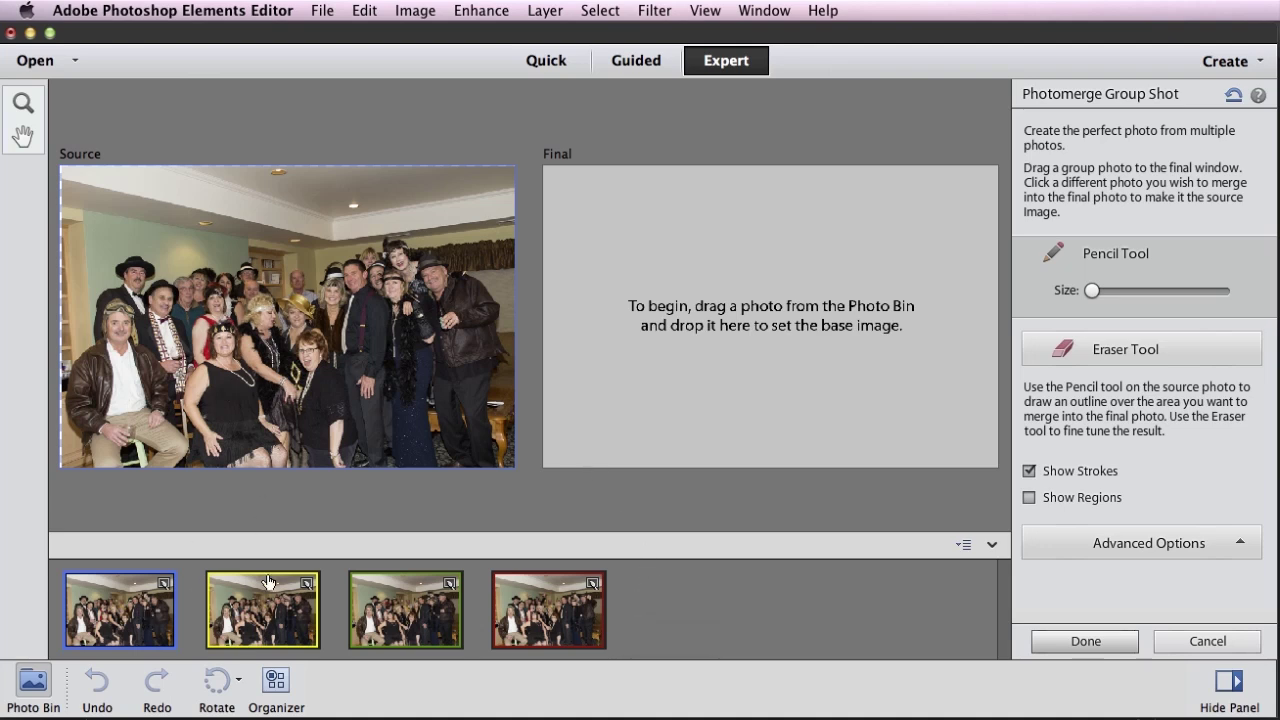
left_click(265, 612)
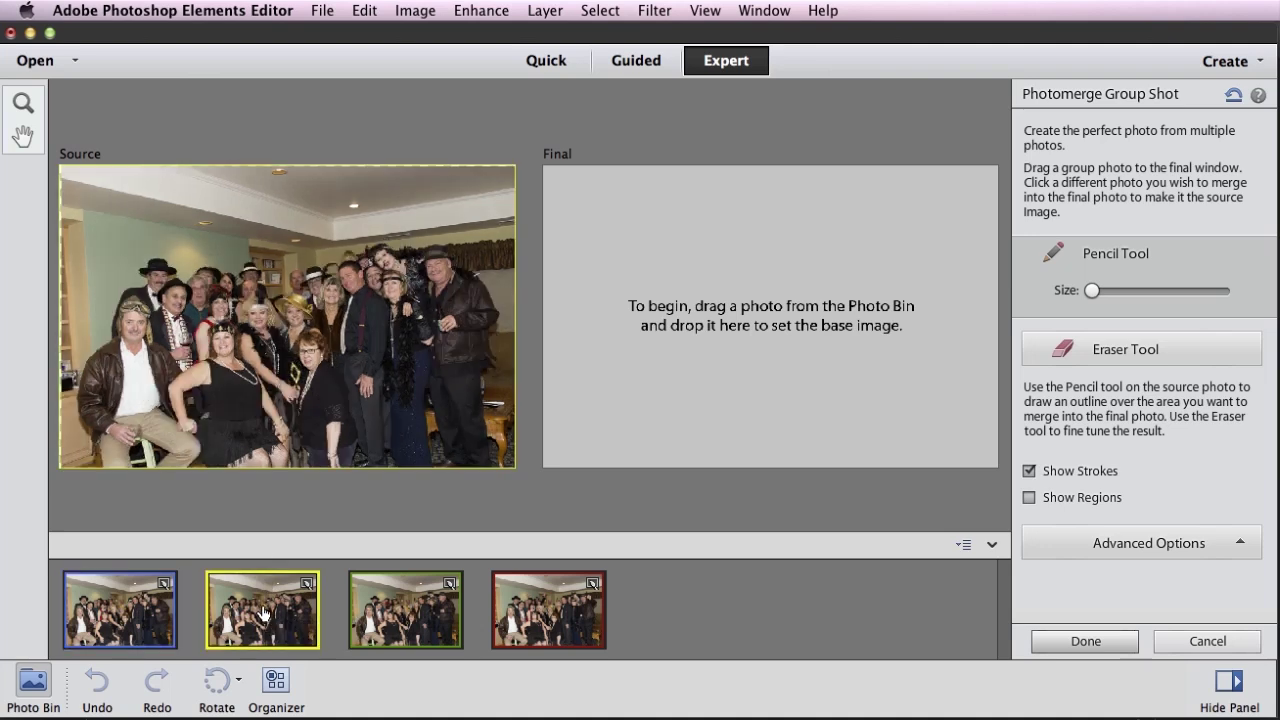
left_click(395, 615)
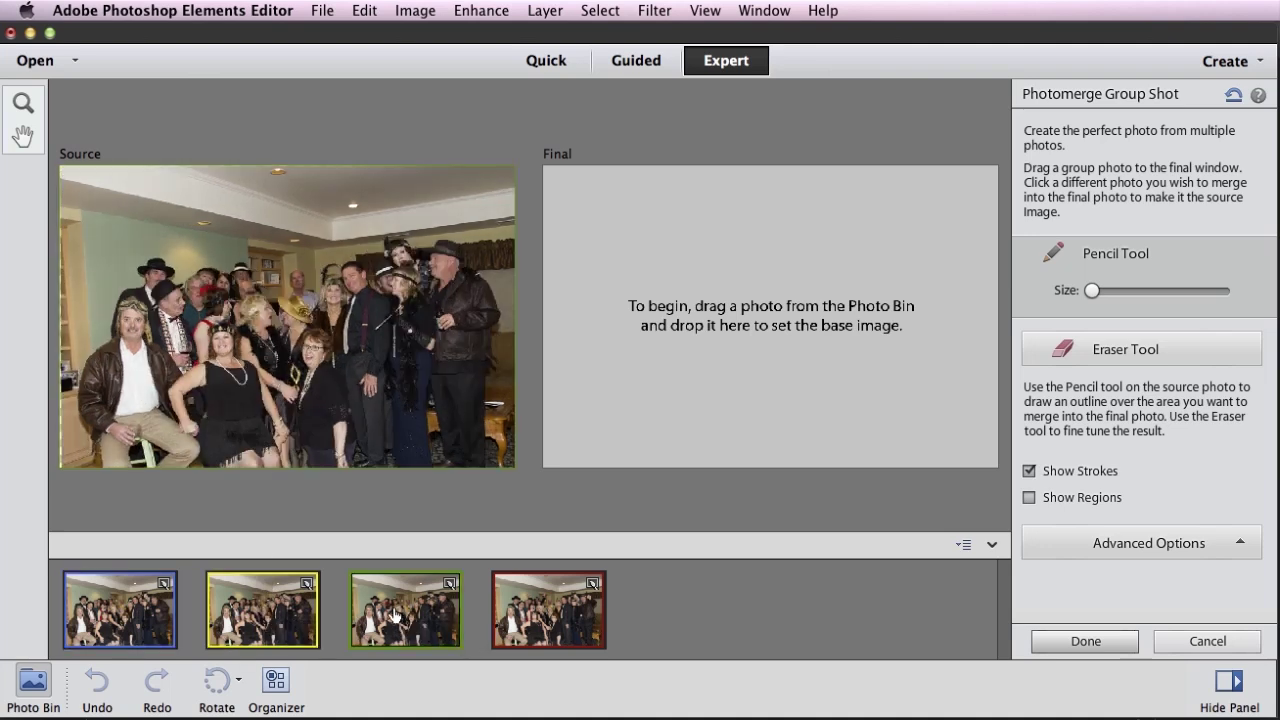
left_click(538, 615)
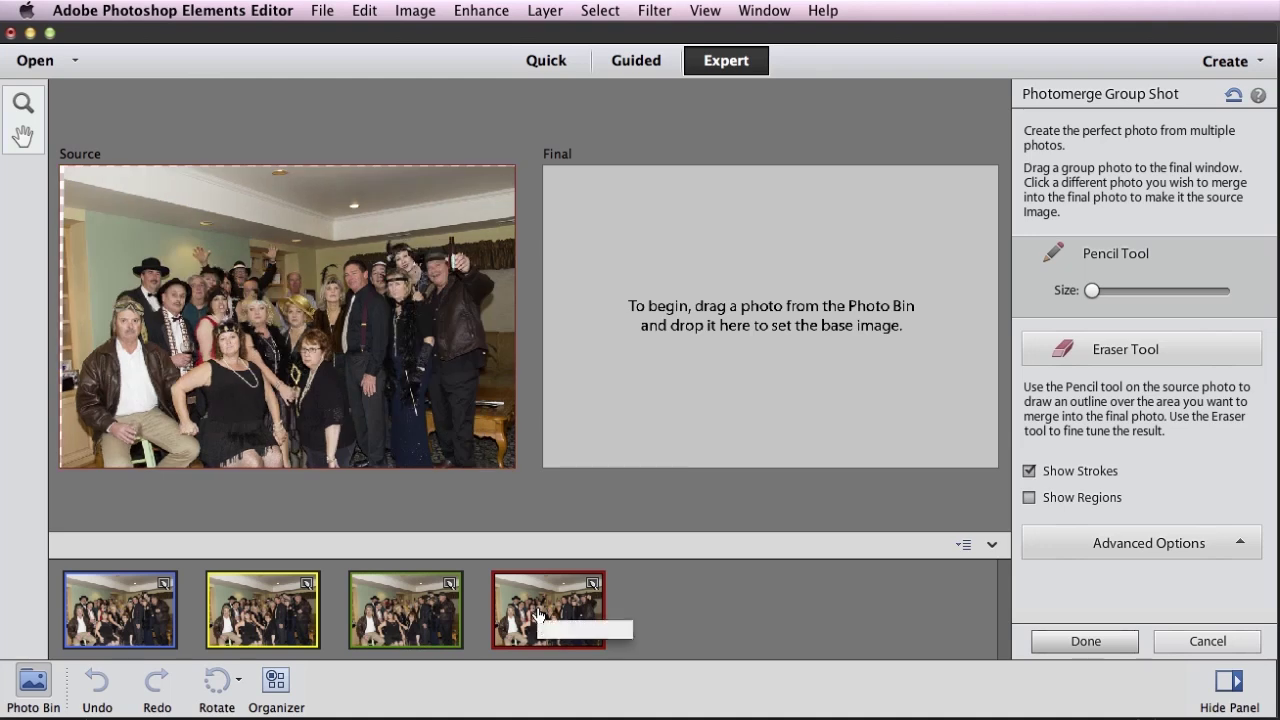
left_click(399, 624)
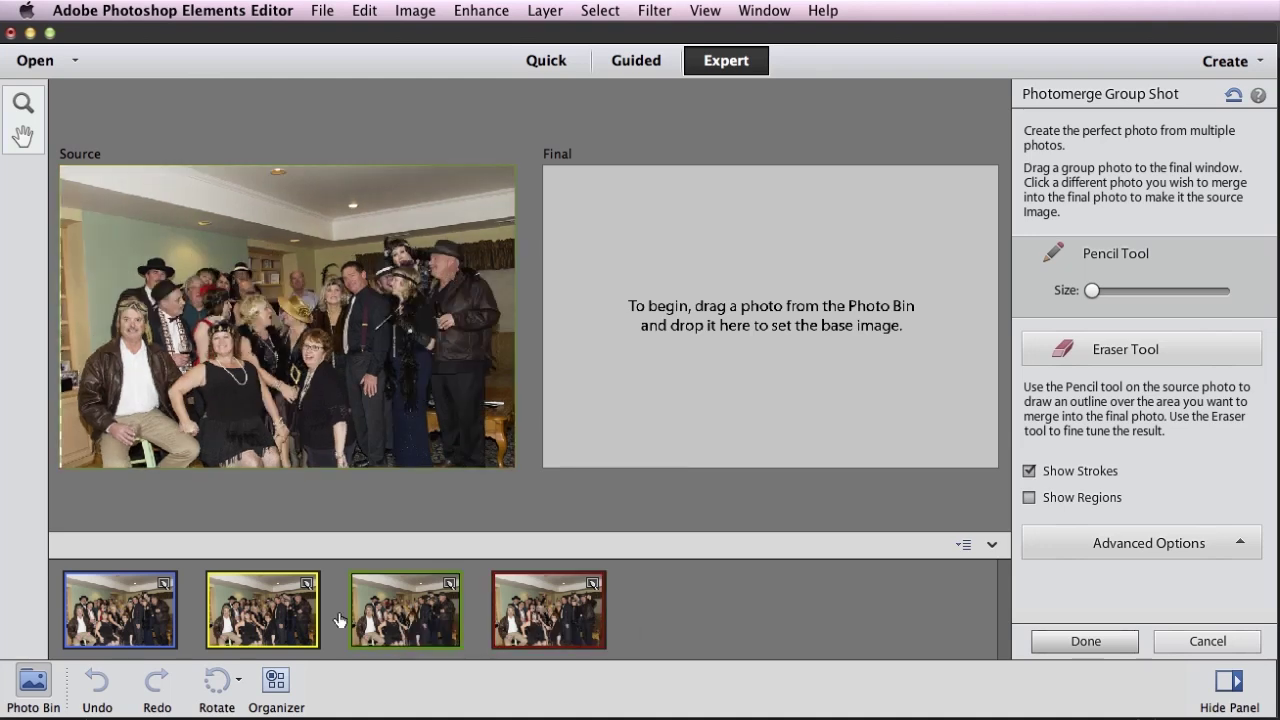
left_click(276, 612)
left_click(127, 617)
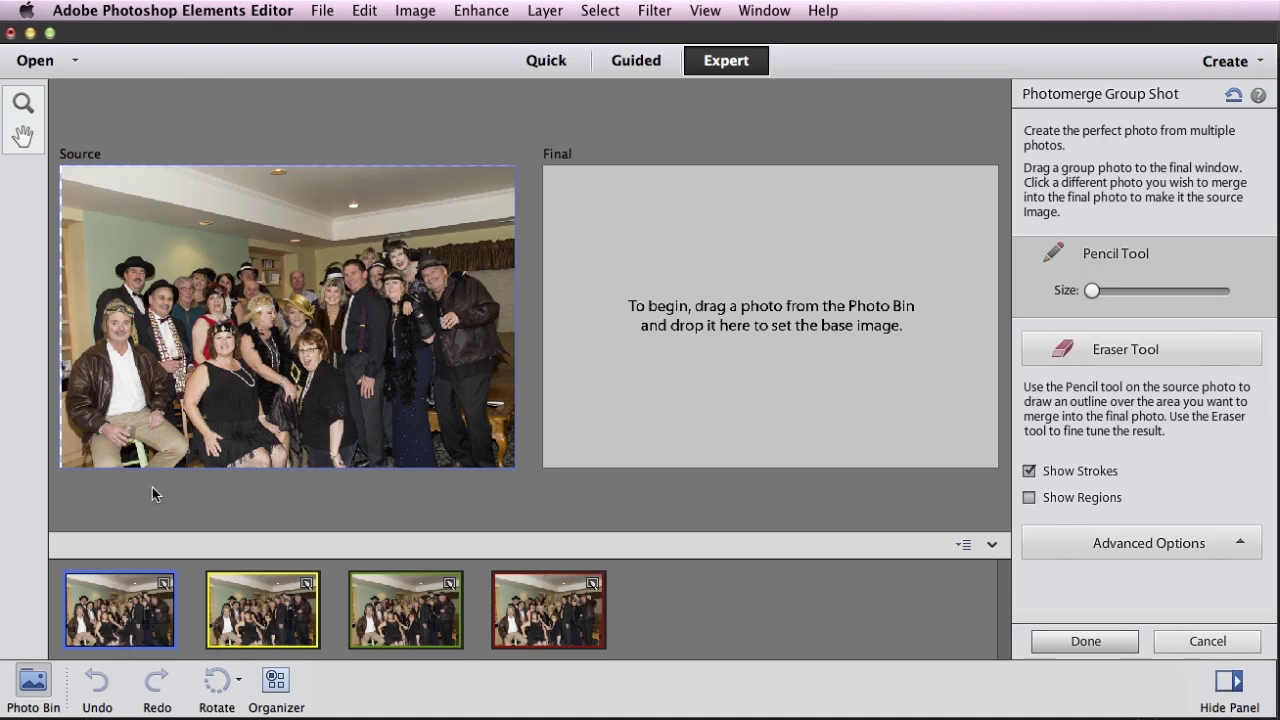
left_click_drag(112, 620, 677, 323)
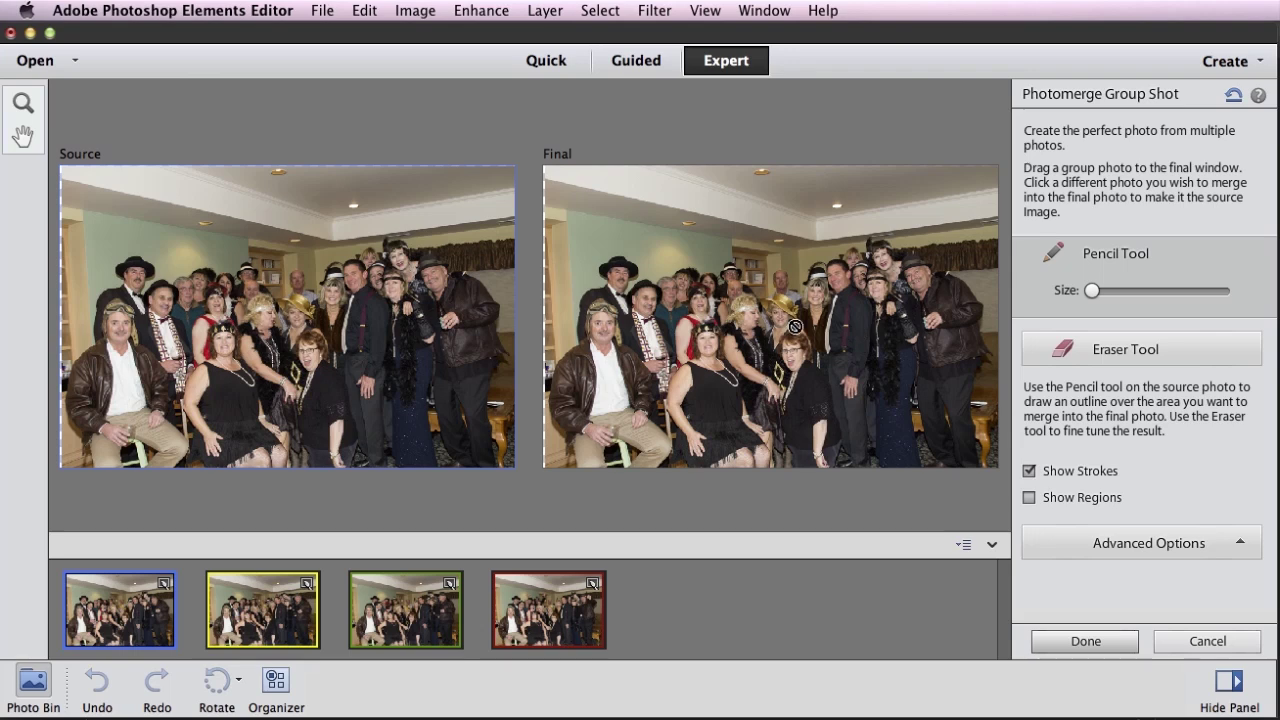
Cycle through the four photos as Source, ending on IMG_2451
left_click(266, 612)
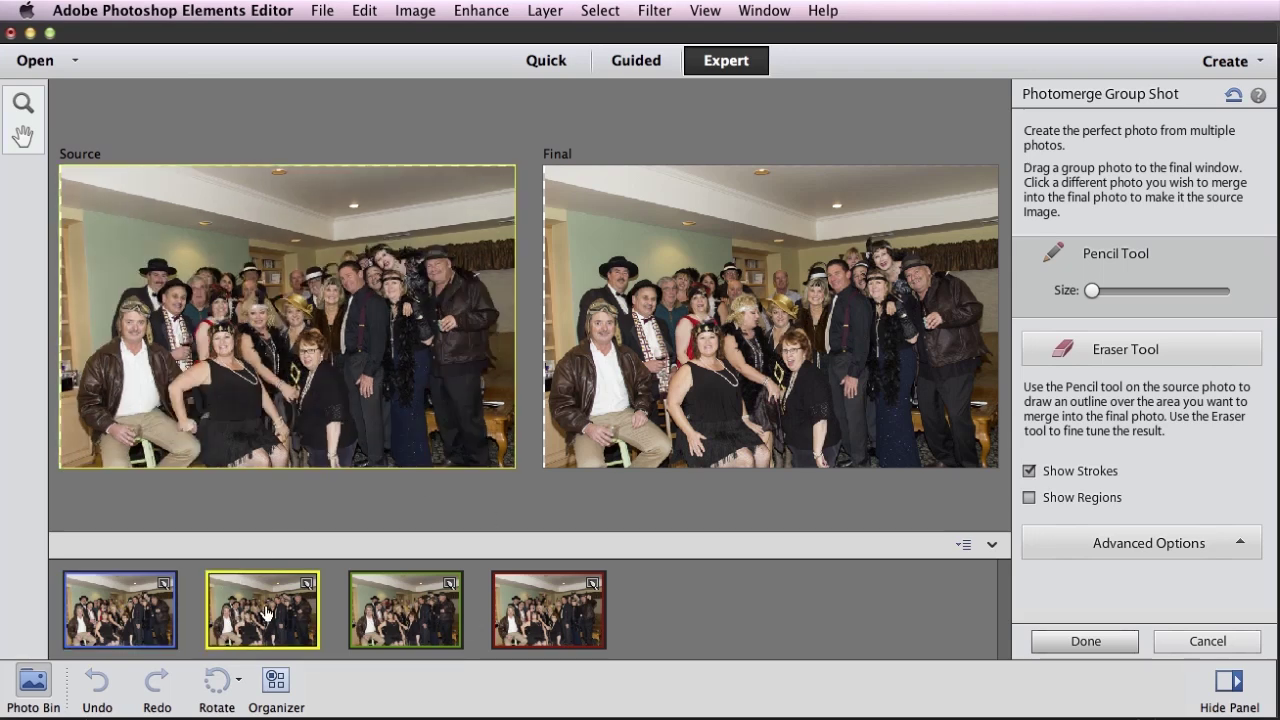
left_click(410, 613)
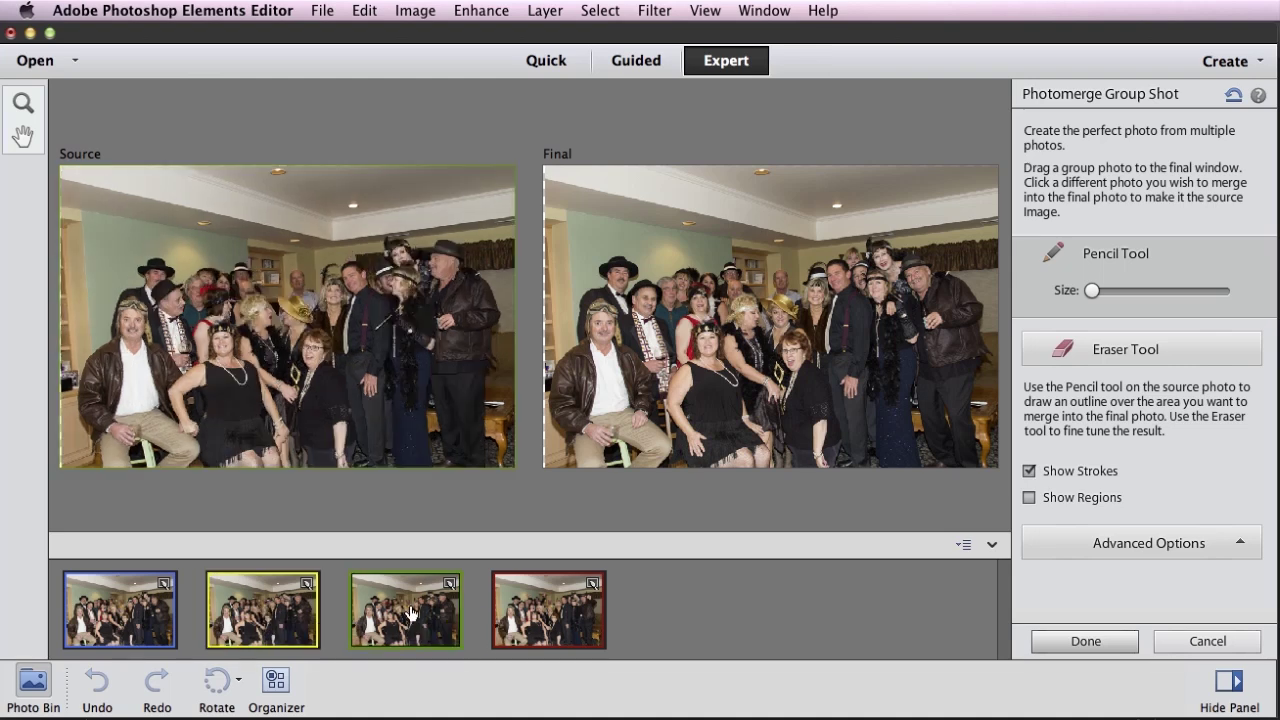
left_click(570, 618)
left_click(135, 615)
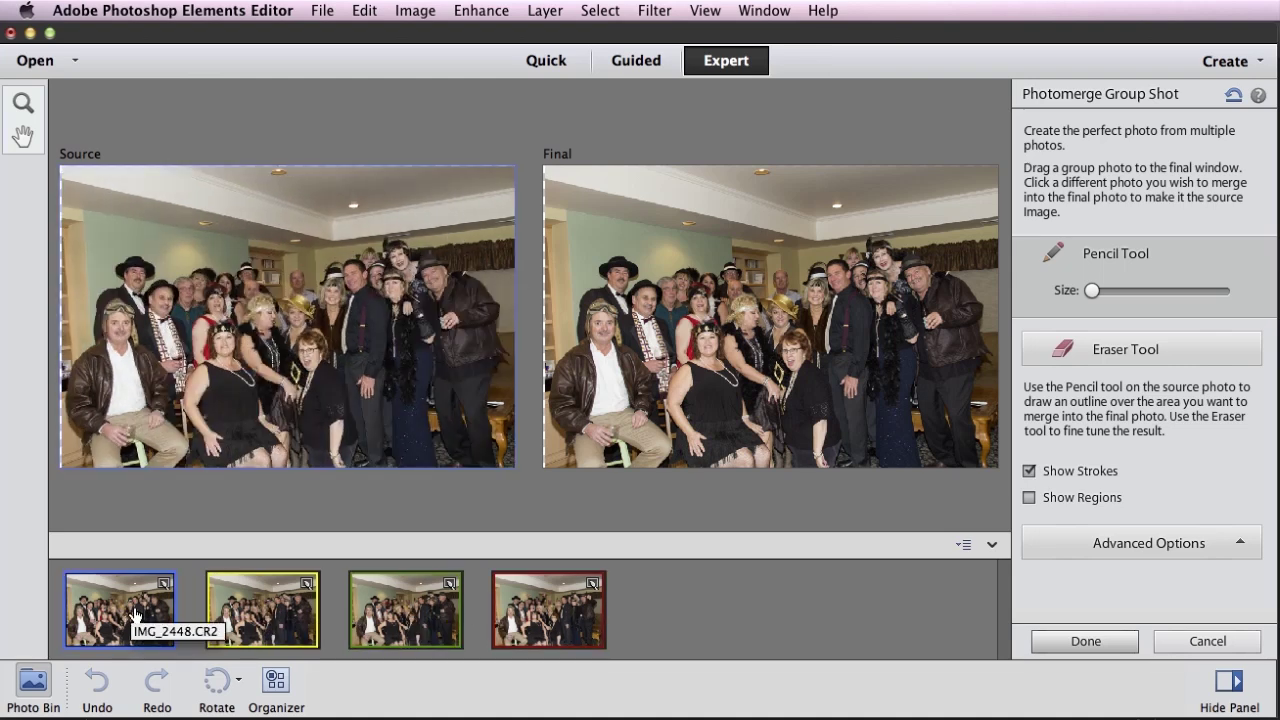
left_click(255, 612)
left_click(398, 610)
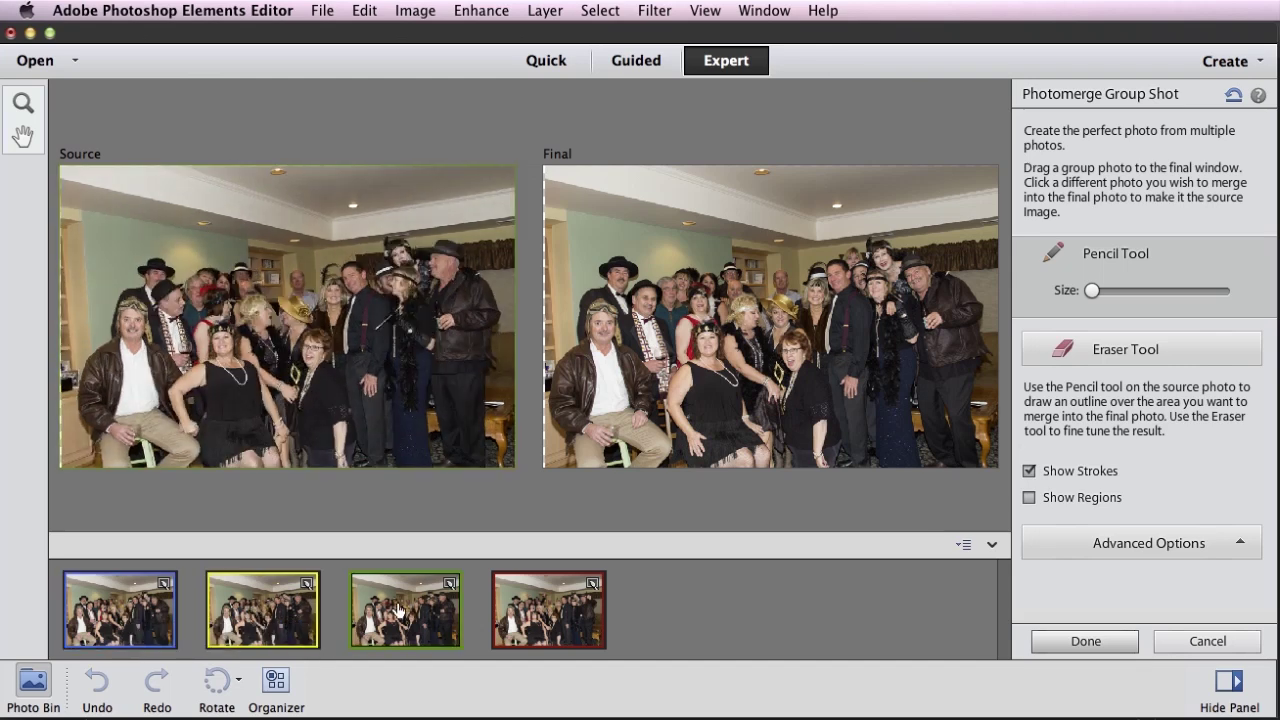
left_click(588, 610)
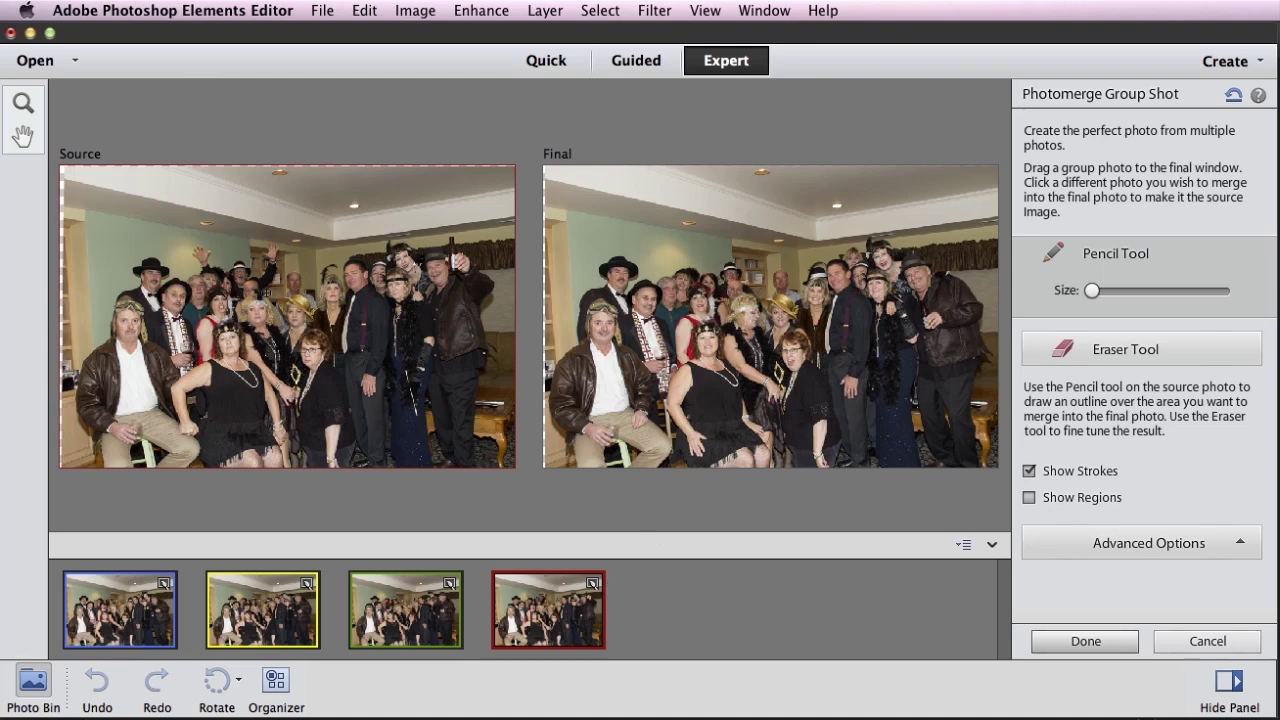
Zoom in on the people at the left of the group
left_click(23, 103)
left_click(247, 279)
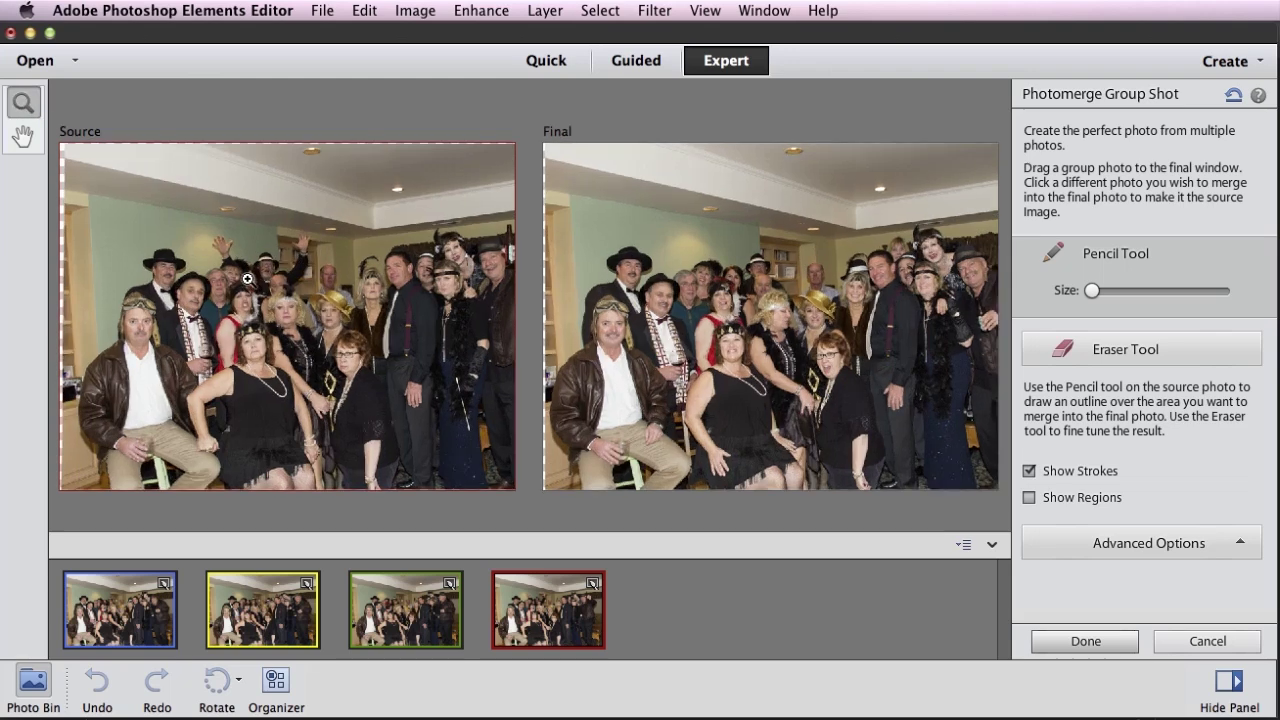
left_click(271, 270)
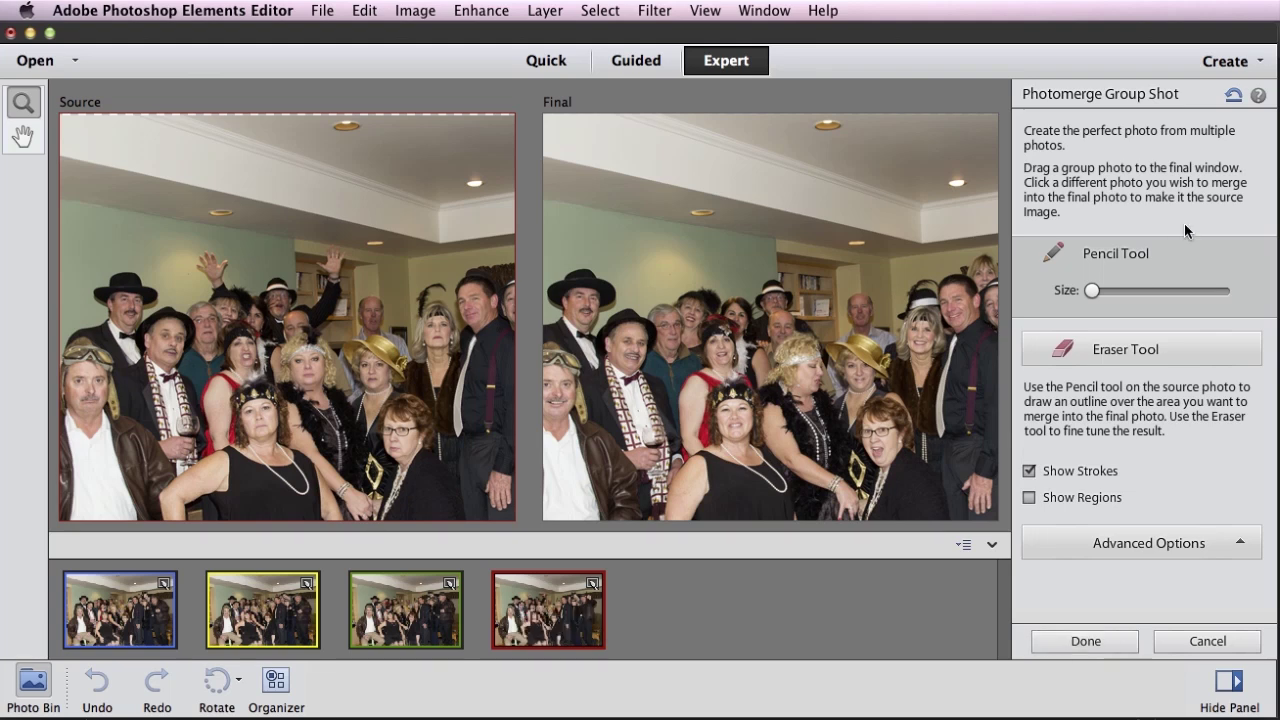
Pencil over the man's raised arms in the fourth photo, turn on Show Regions, and fit both views
left_click(1115, 253)
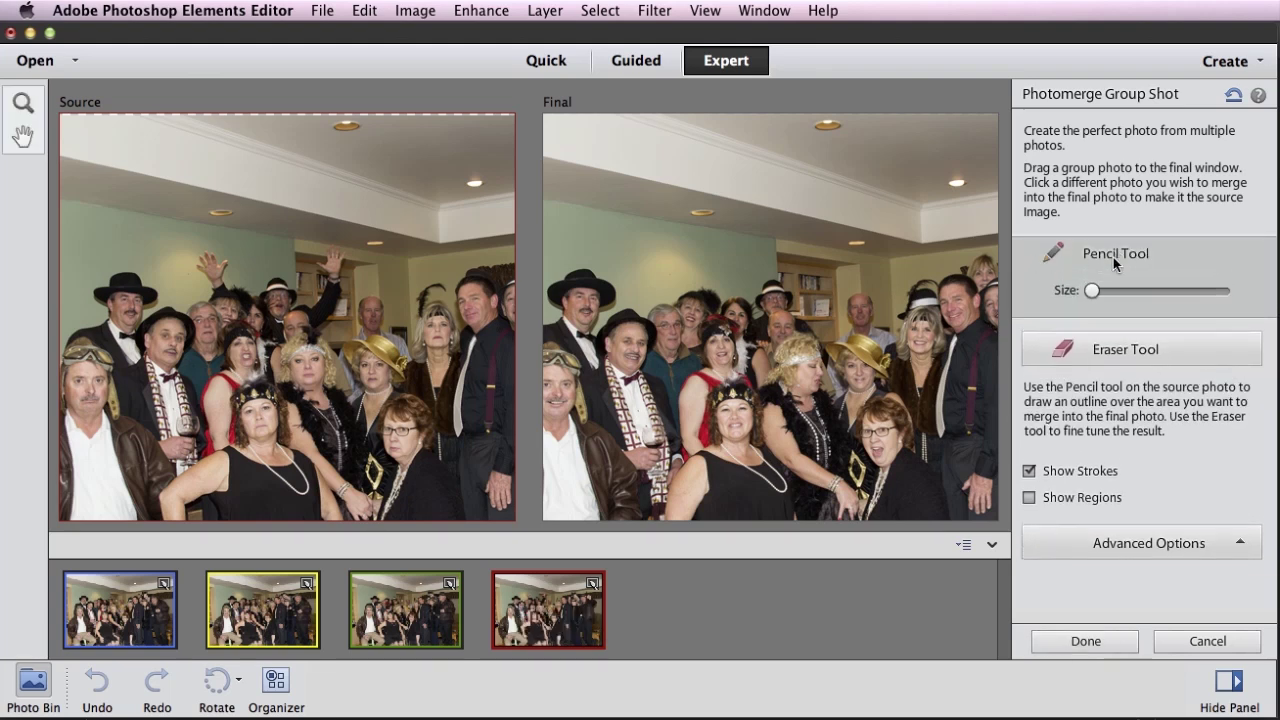
left_click_drag(339, 266, 200, 269)
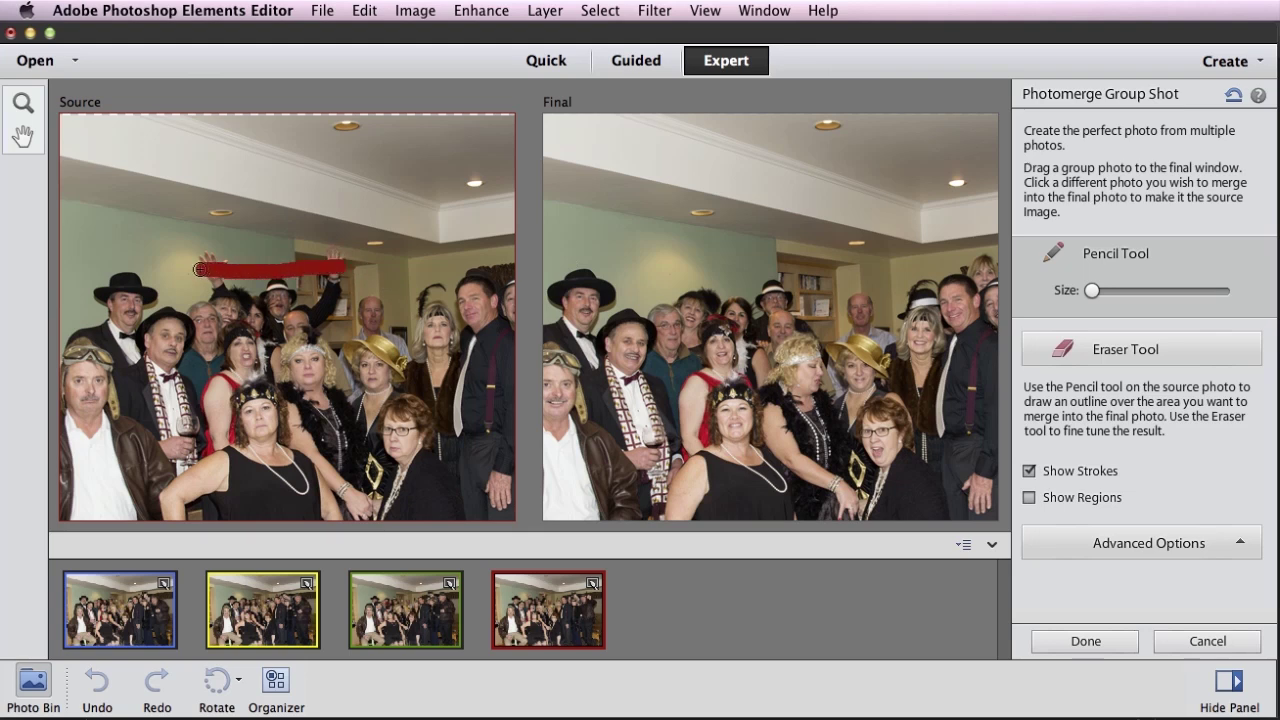
left_click_drag(280, 278, 318, 305)
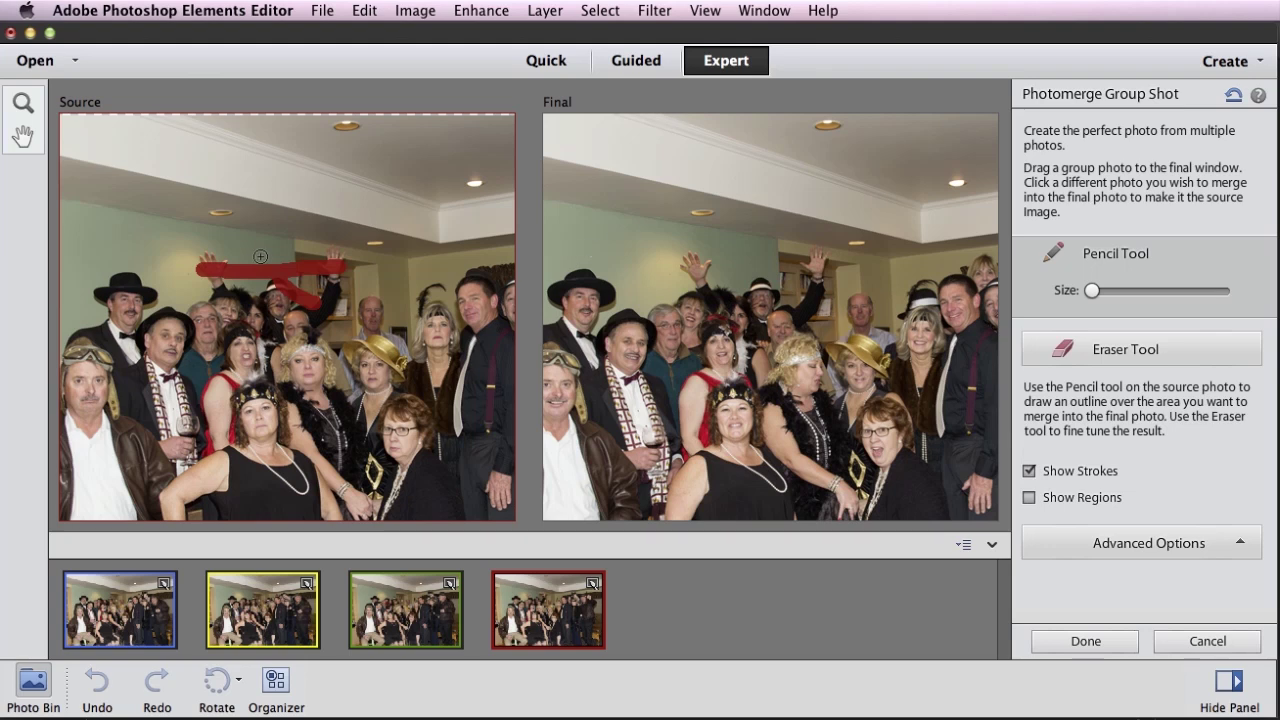
left_click(1030, 498)
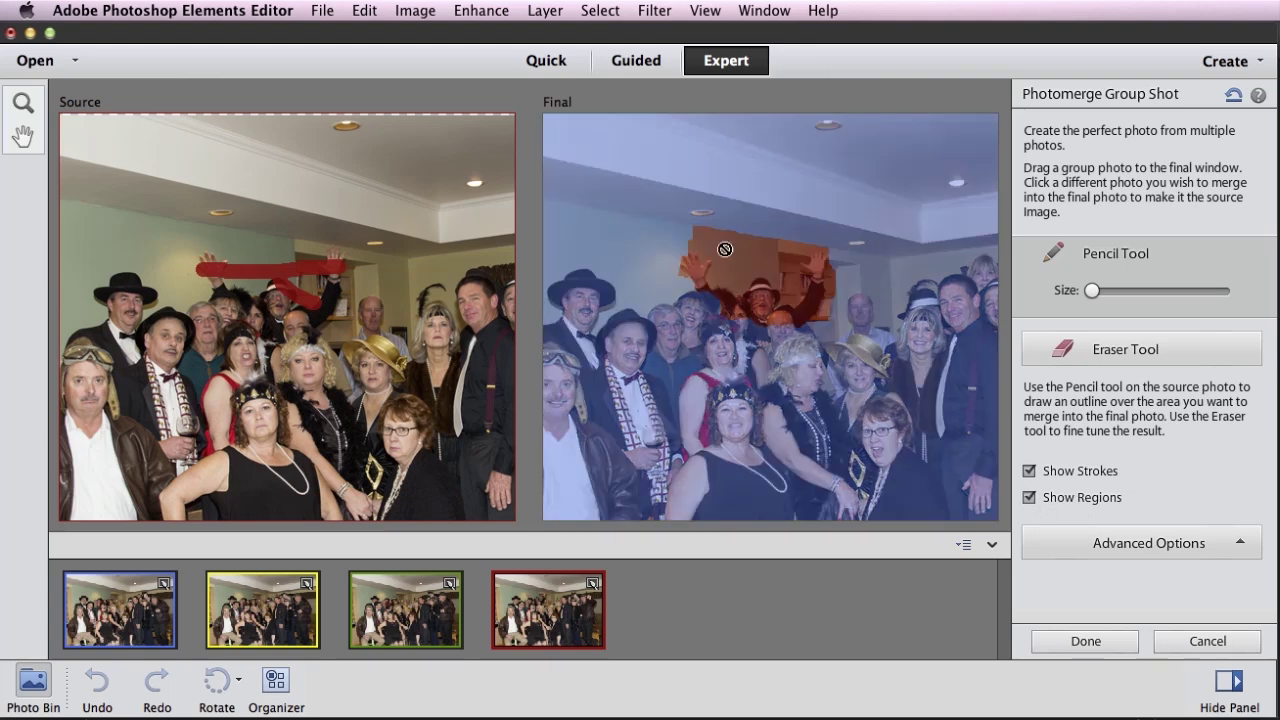
double_click(24, 136)
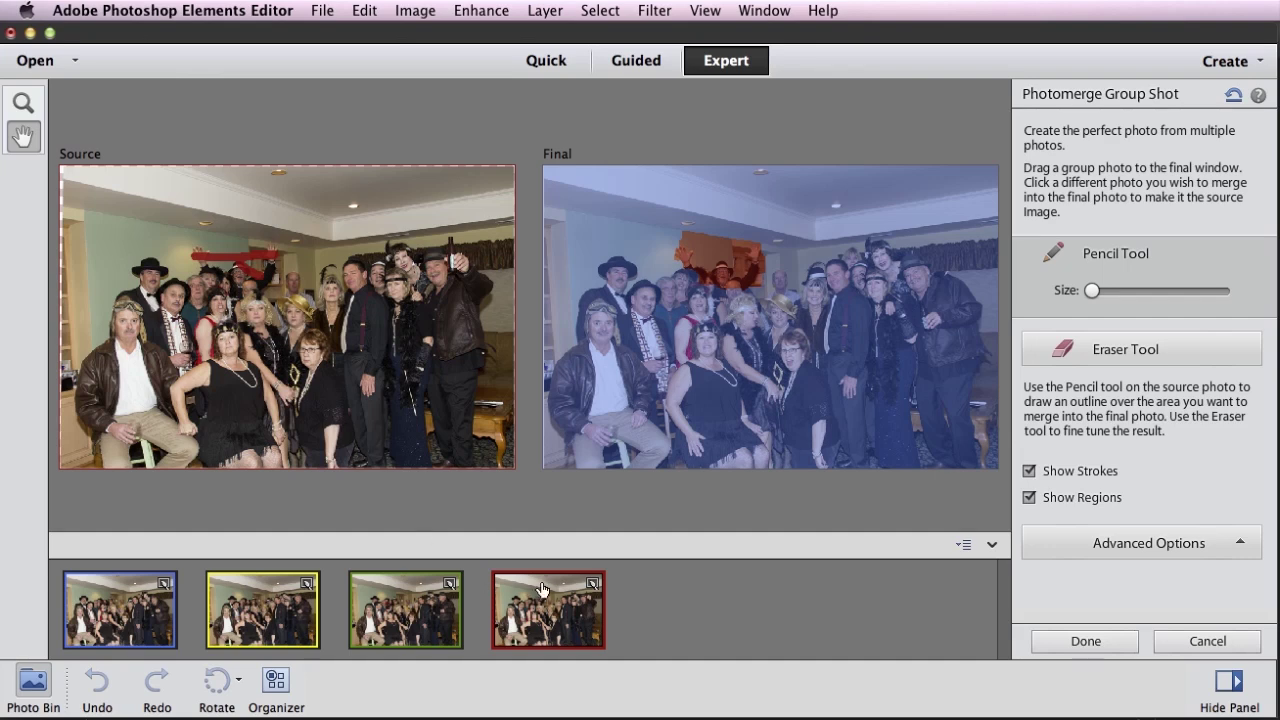
Pencil down the tall man on the far right, checking the result with Show Regions
left_click(1030, 498)
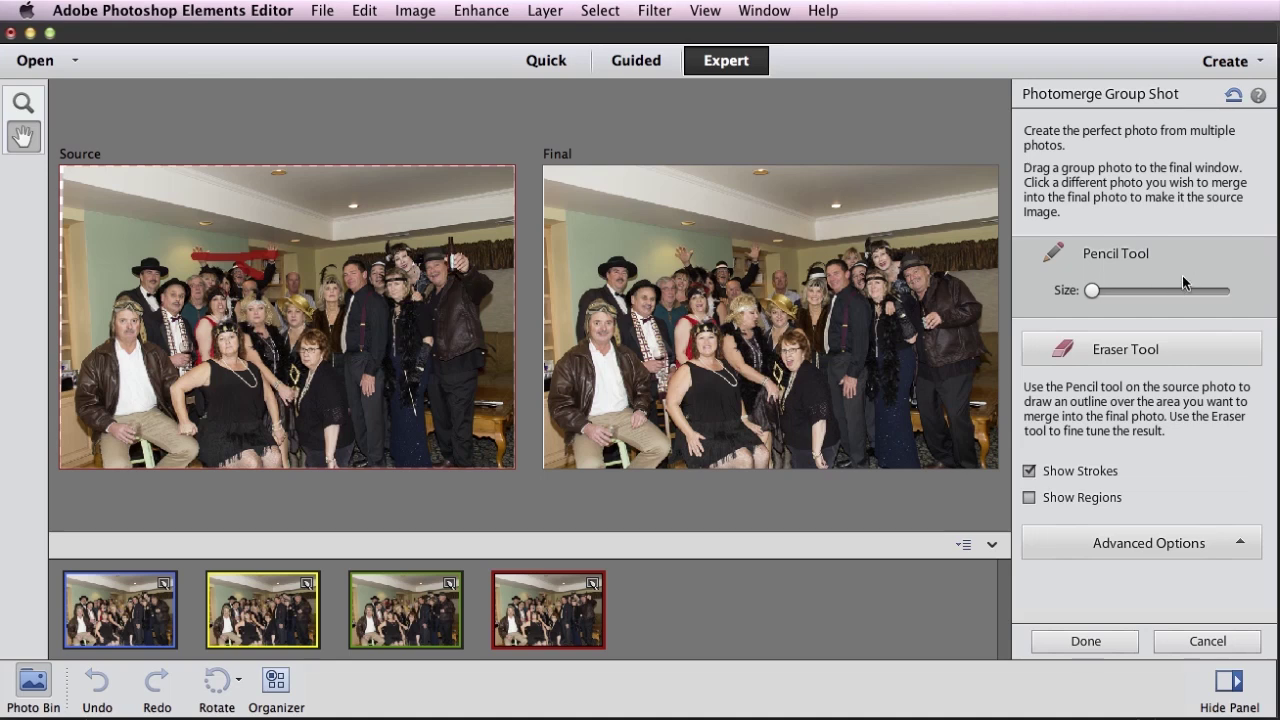
left_click(1123, 254)
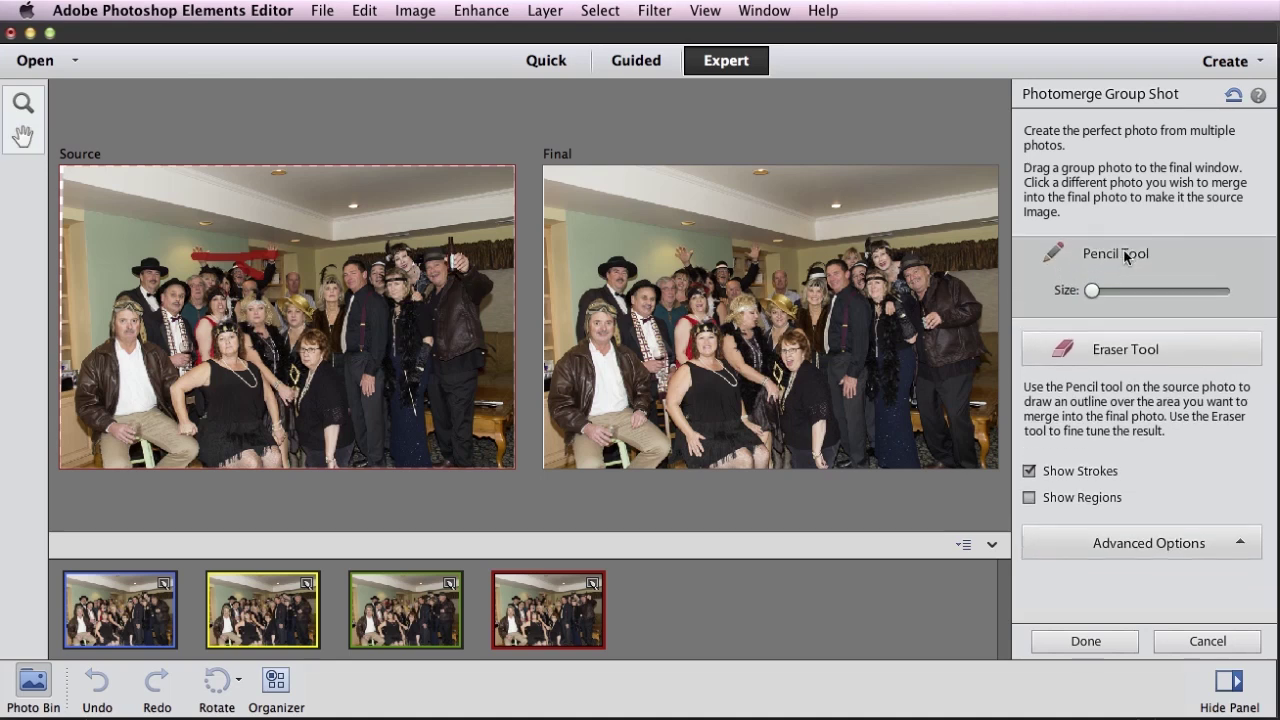
mouse_move(451, 243)
left_mouse_down()
mouse_move(473, 401)
mouse_move(491, 315)
mouse_move(480, 266)
mouse_move(471, 302)
mouse_move(486, 369)
left_mouse_up()
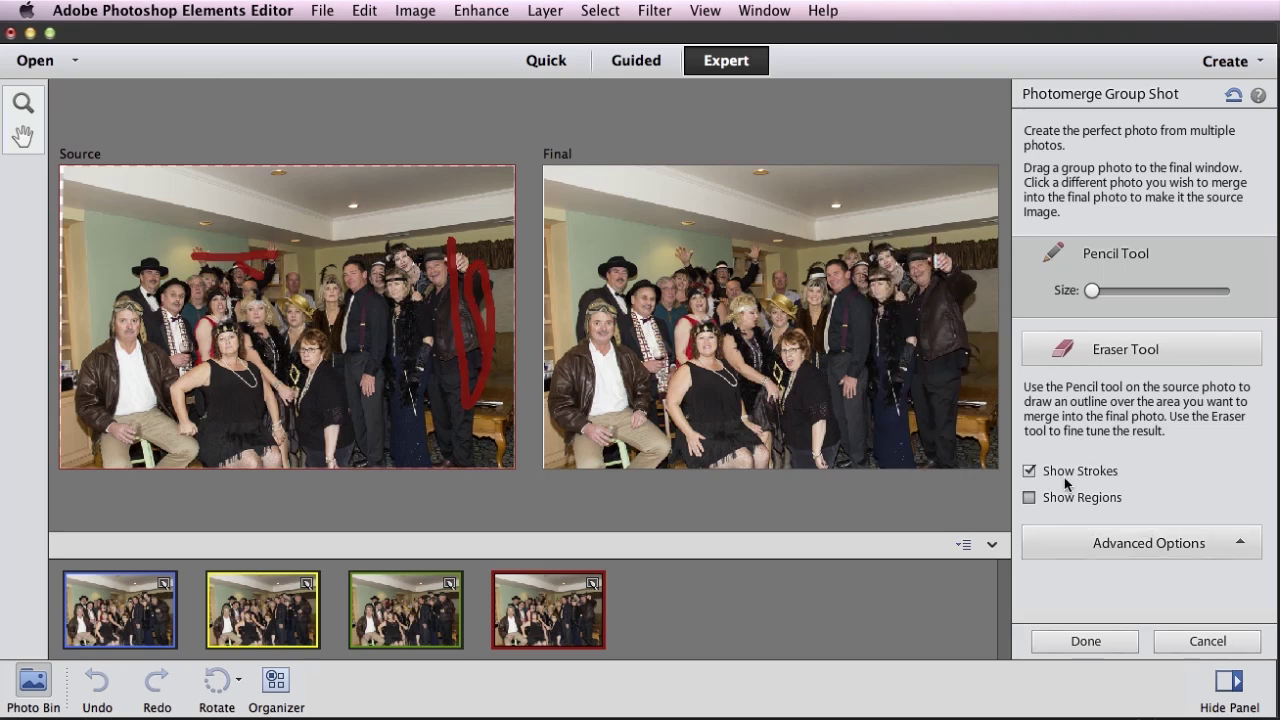
left_click(1031, 497)
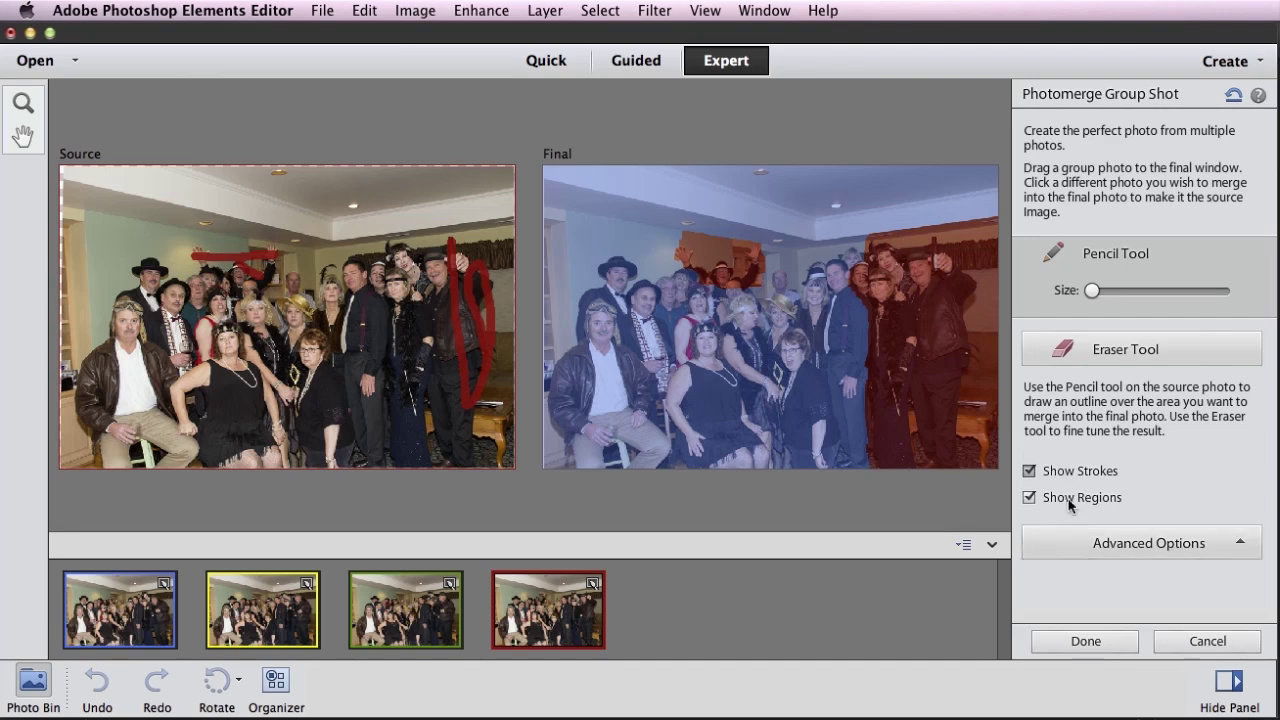
left_click(1030, 498)
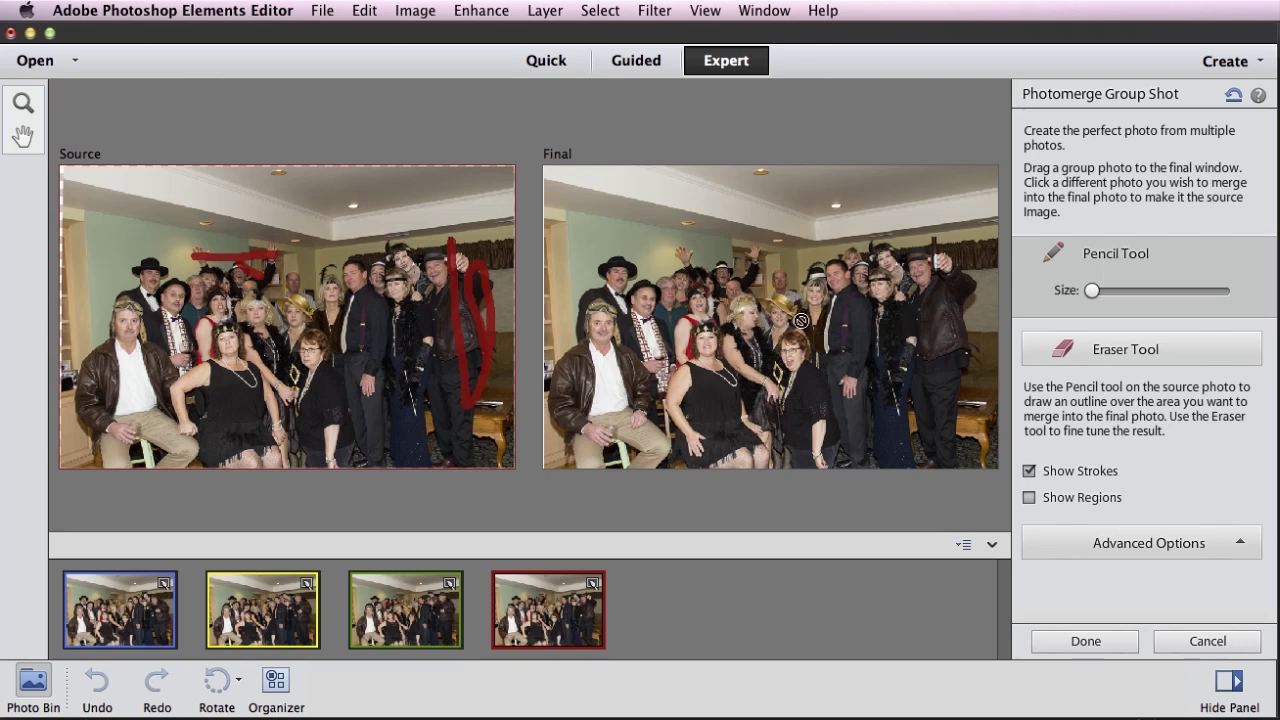
Zoom in on the group in both photos
left_click(27, 115)
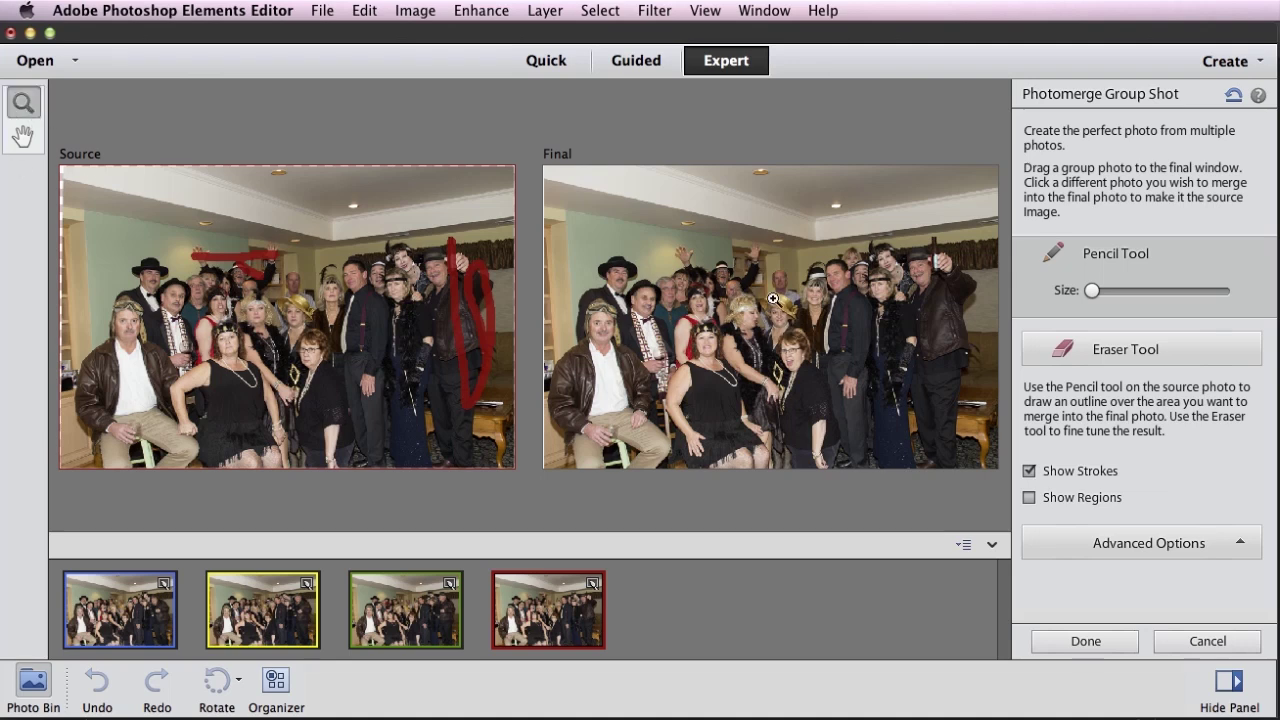
left_click(754, 324)
left_click(821, 321)
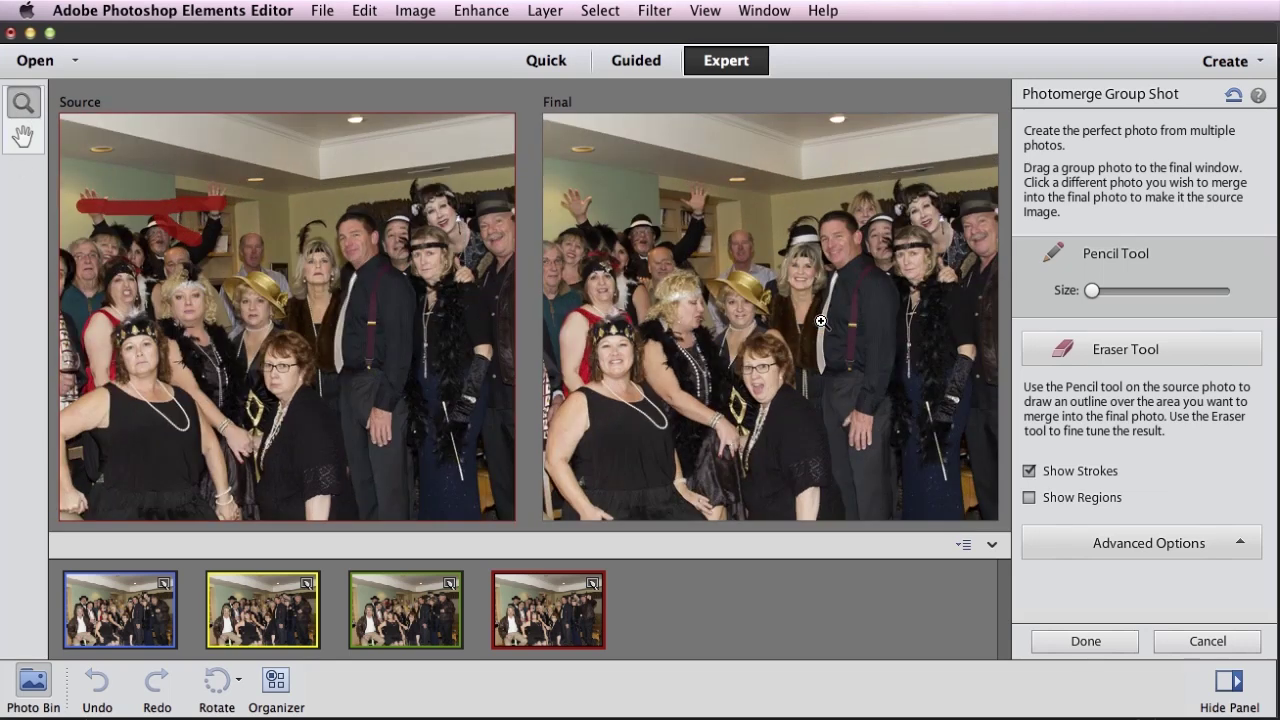
Compare all four photos and pick the yellow-bordered one as the Source
left_click(744, 321)
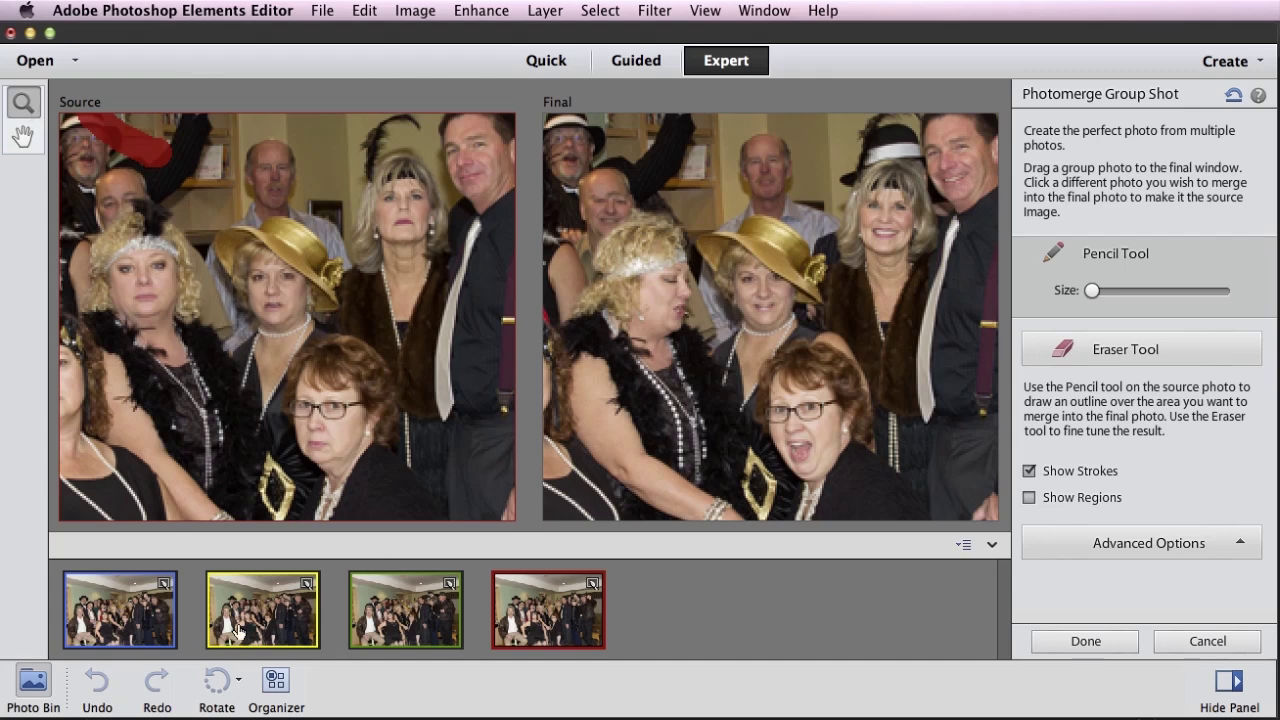
left_click(111, 601)
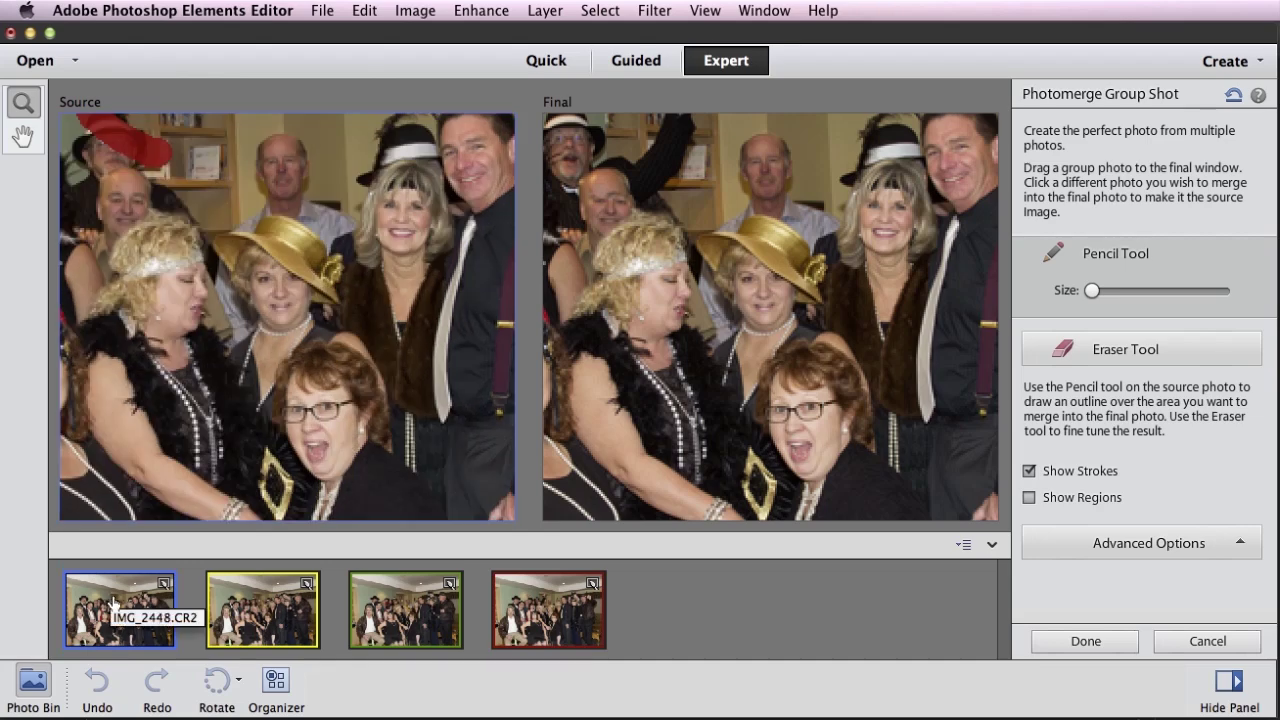
left_click(257, 627)
left_click(415, 620)
left_click(540, 618)
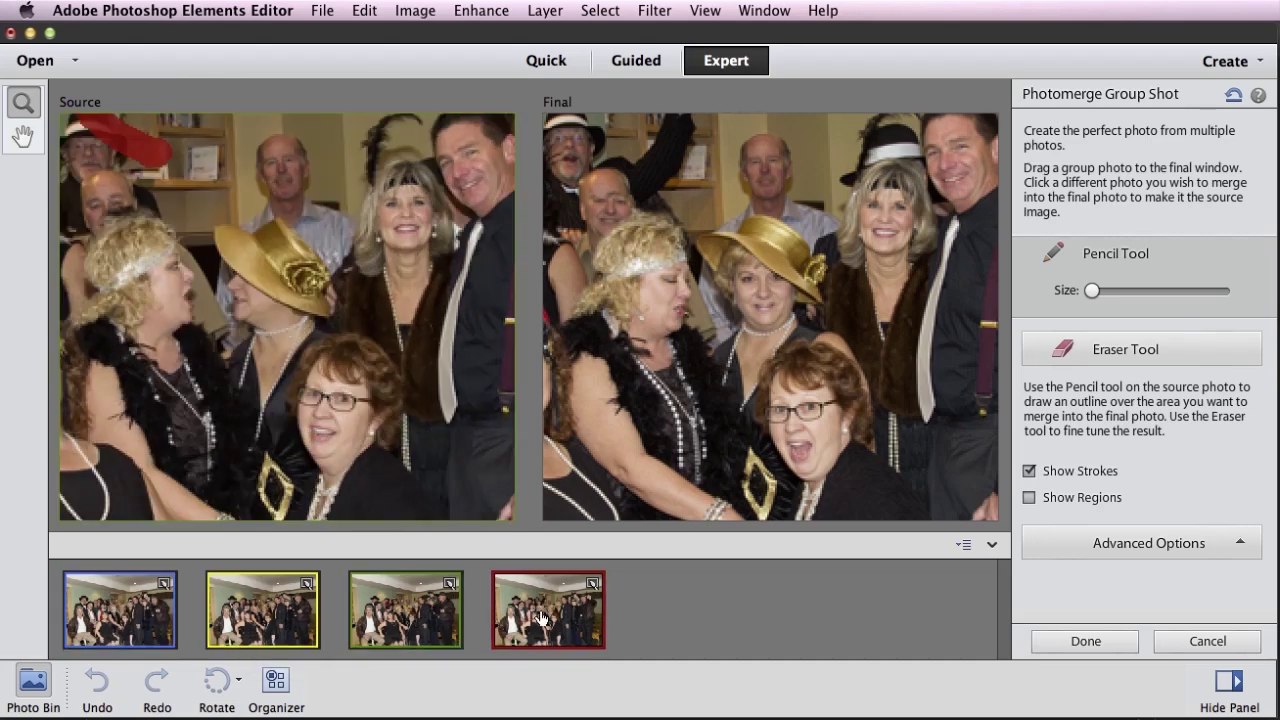
left_click(405, 622)
left_click(303, 630)
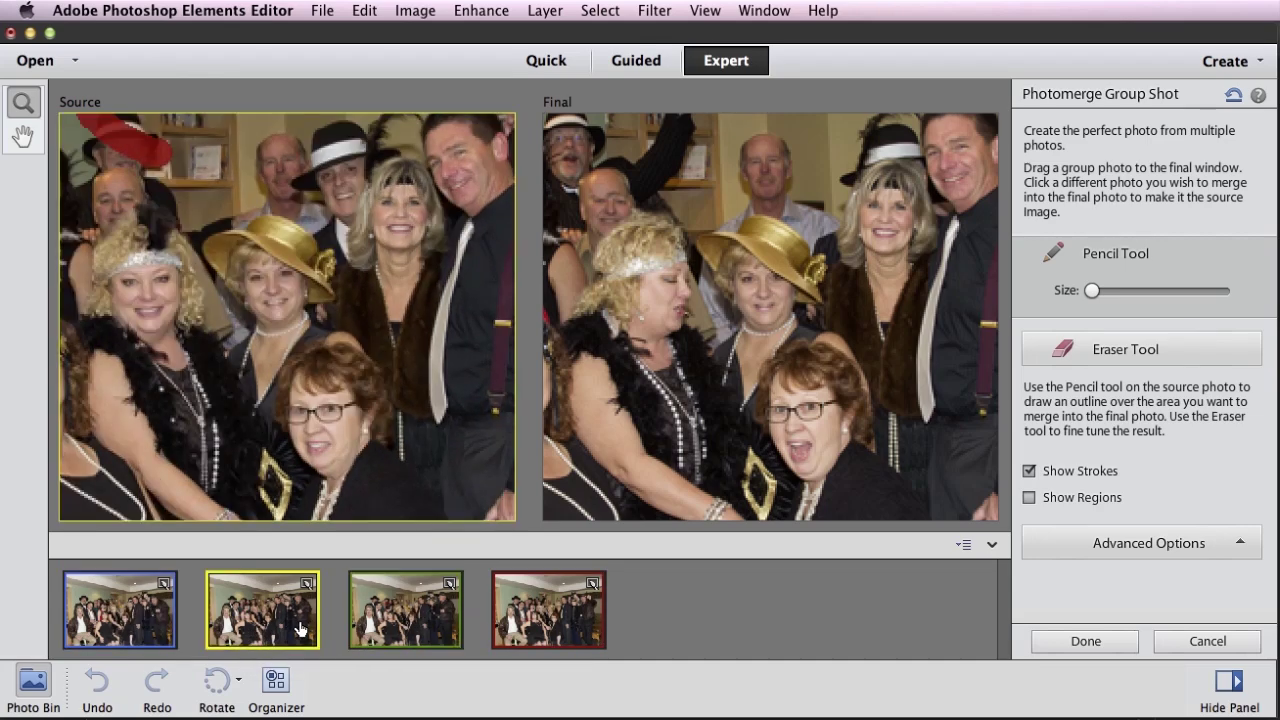
Pencil over both central women's faces, then fit both views
left_click(1162, 255)
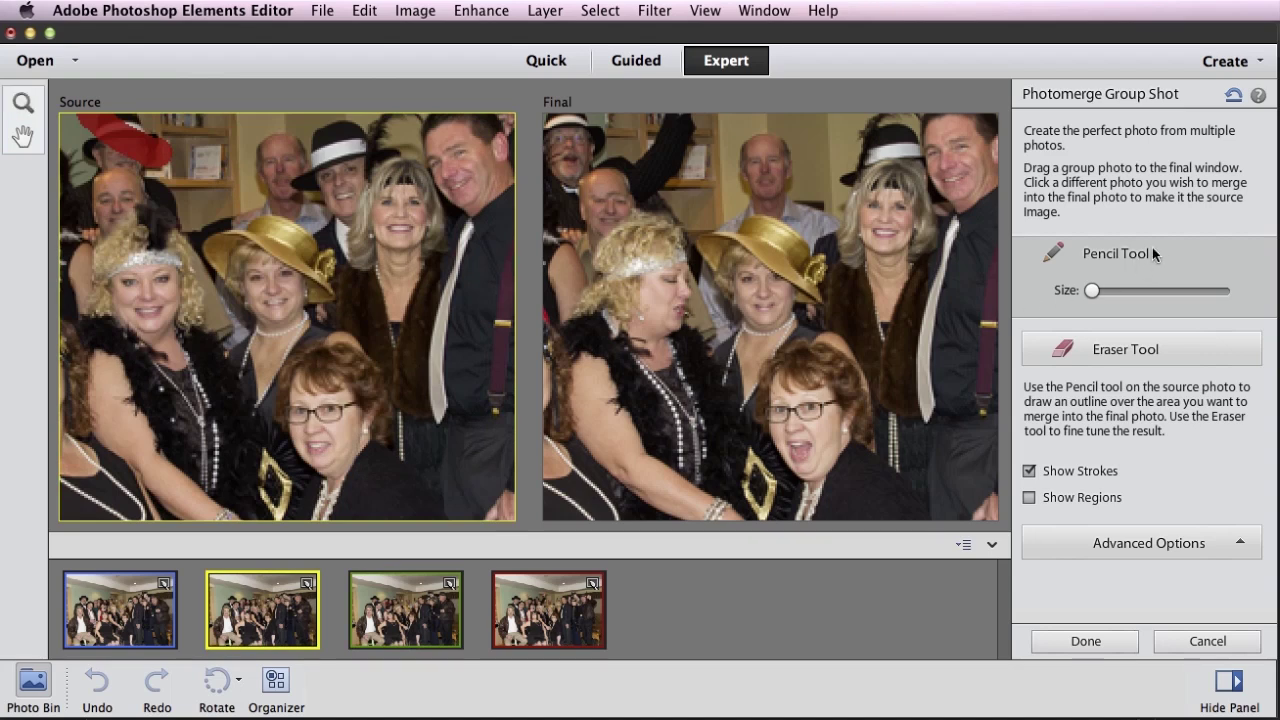
mouse_move(278, 262)
left_mouse_down()
mouse_move(275, 293)
mouse_move(241, 255)
mouse_move(172, 261)
mouse_move(139, 238)
mouse_move(118, 255)
mouse_move(118, 284)
mouse_move(162, 345)
mouse_move(237, 373)
mouse_move(313, 261)
mouse_move(297, 238)
mouse_move(247, 233)
mouse_move(284, 272)
mouse_move(240, 303)
mouse_move(152, 293)
left_mouse_up()
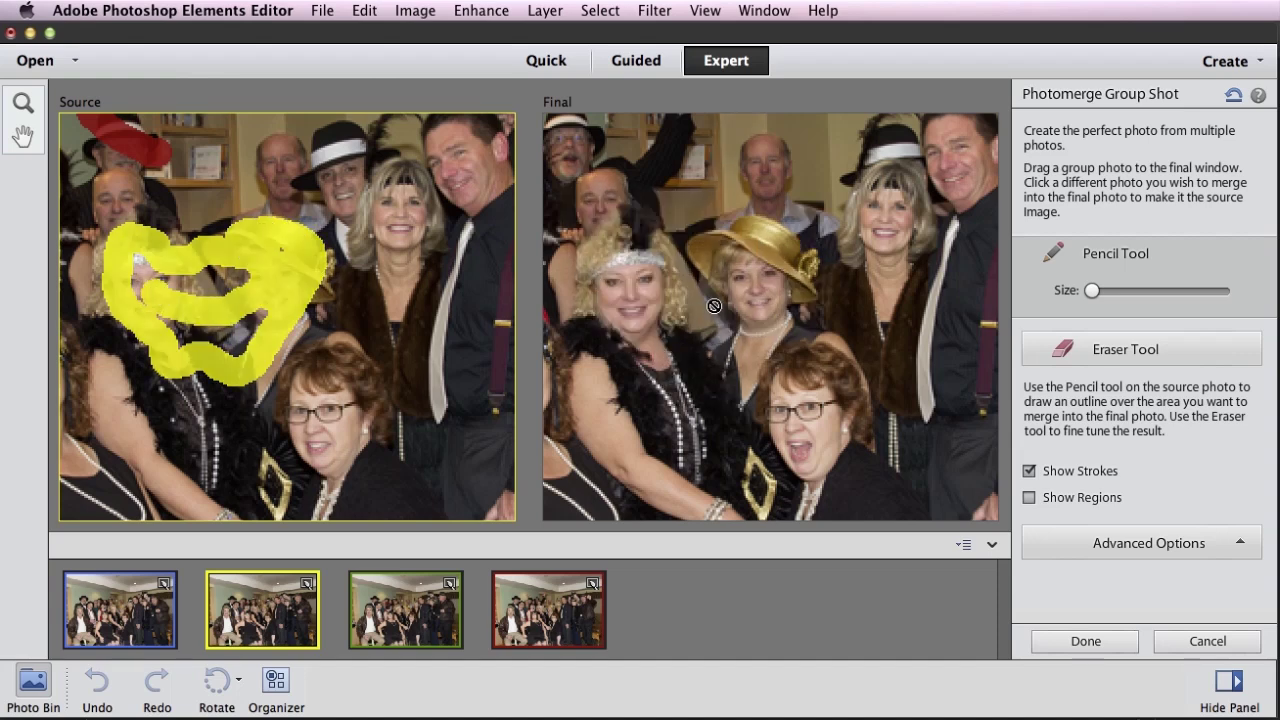
double_click(23, 140)
left_click(1030, 498)
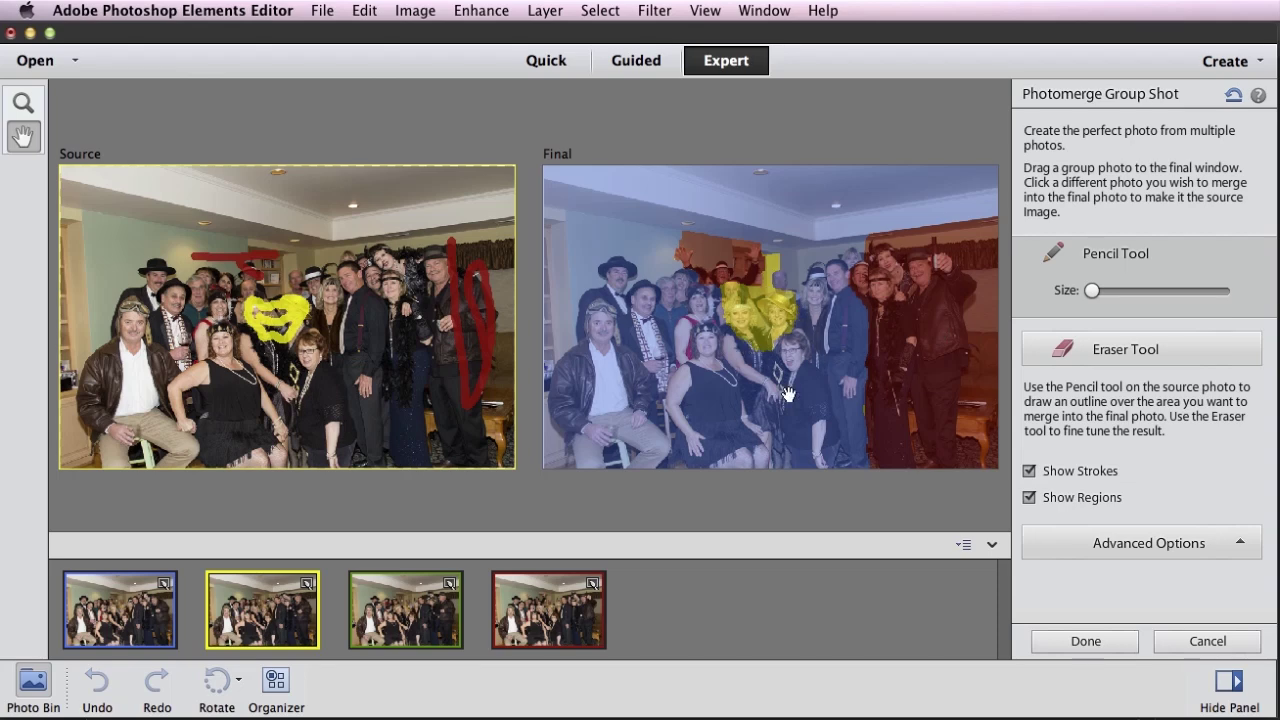
left_click(1029, 498)
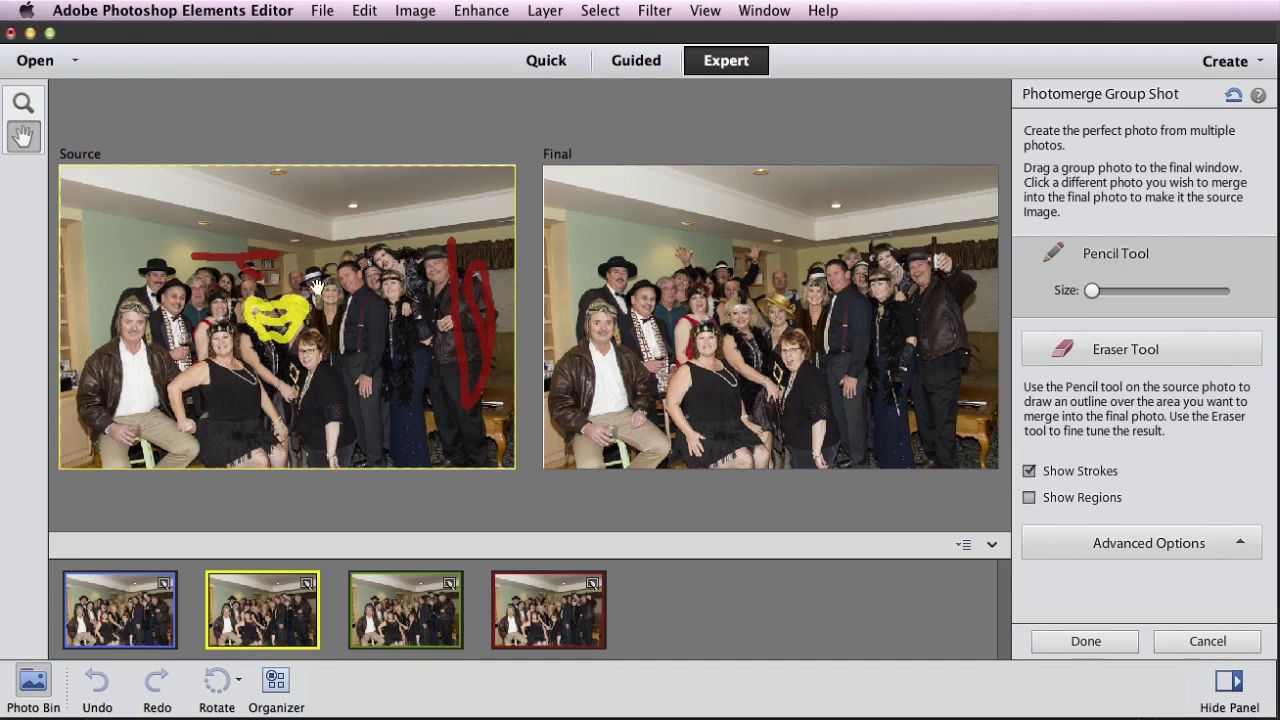
Zoom in on the back row, pencil over the white-banded-hat man's head, then fit both views
left_click(22, 104)
left_click(800, 277)
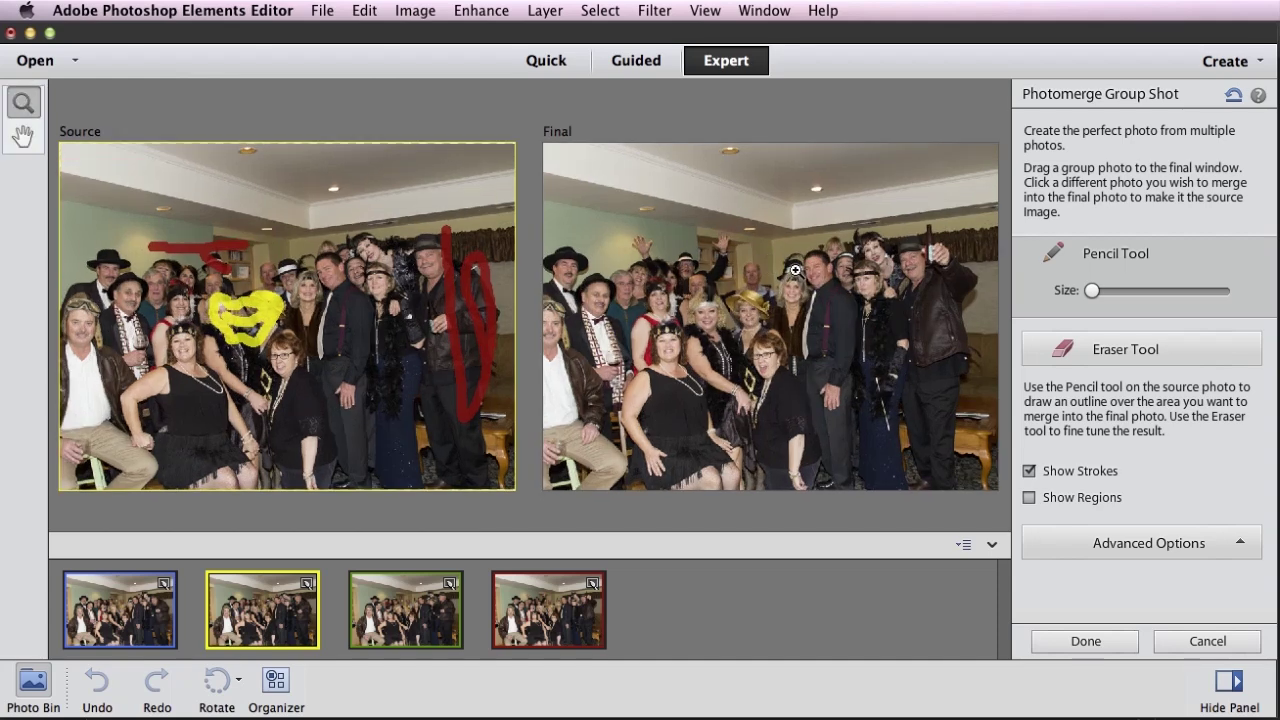
left_click(779, 262)
left_click(790, 311)
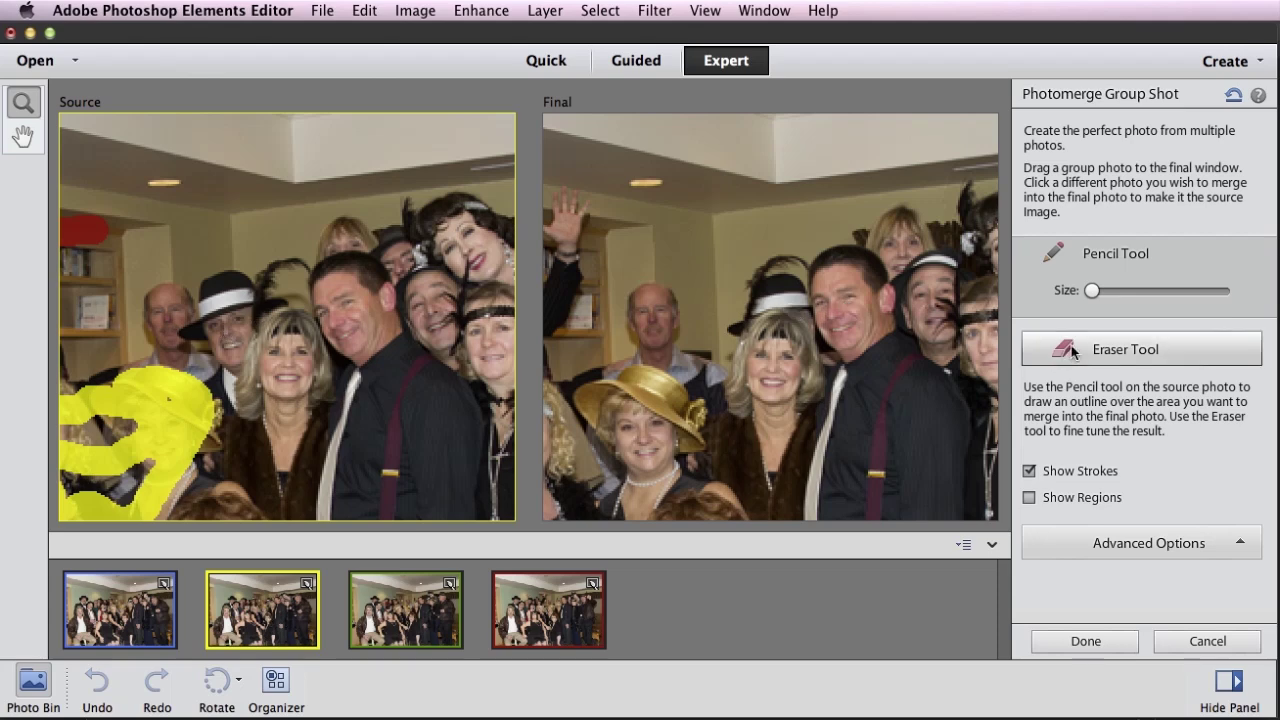
left_click(1104, 254)
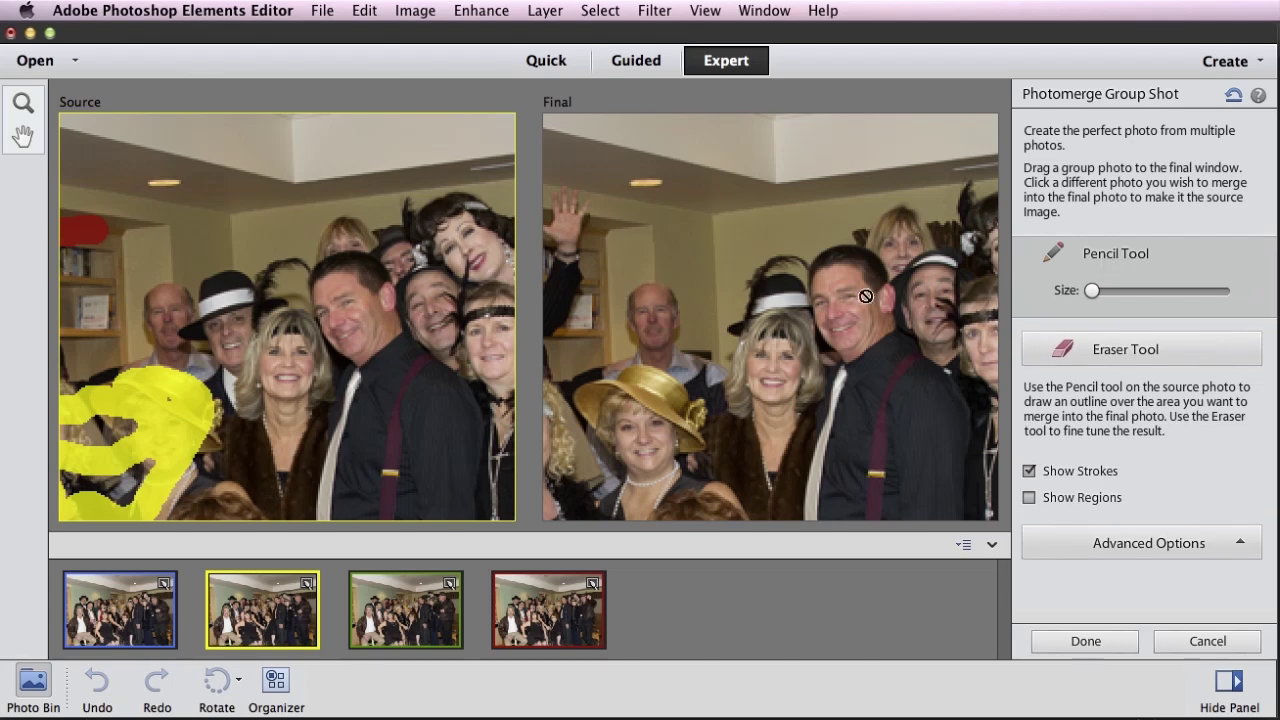
mouse_move(240, 280)
left_mouse_down()
mouse_move(166, 383)
mouse_move(236, 299)
mouse_move(234, 342)
mouse_move(215, 370)
mouse_move(175, 273)
mouse_move(172, 338)
left_mouse_up()
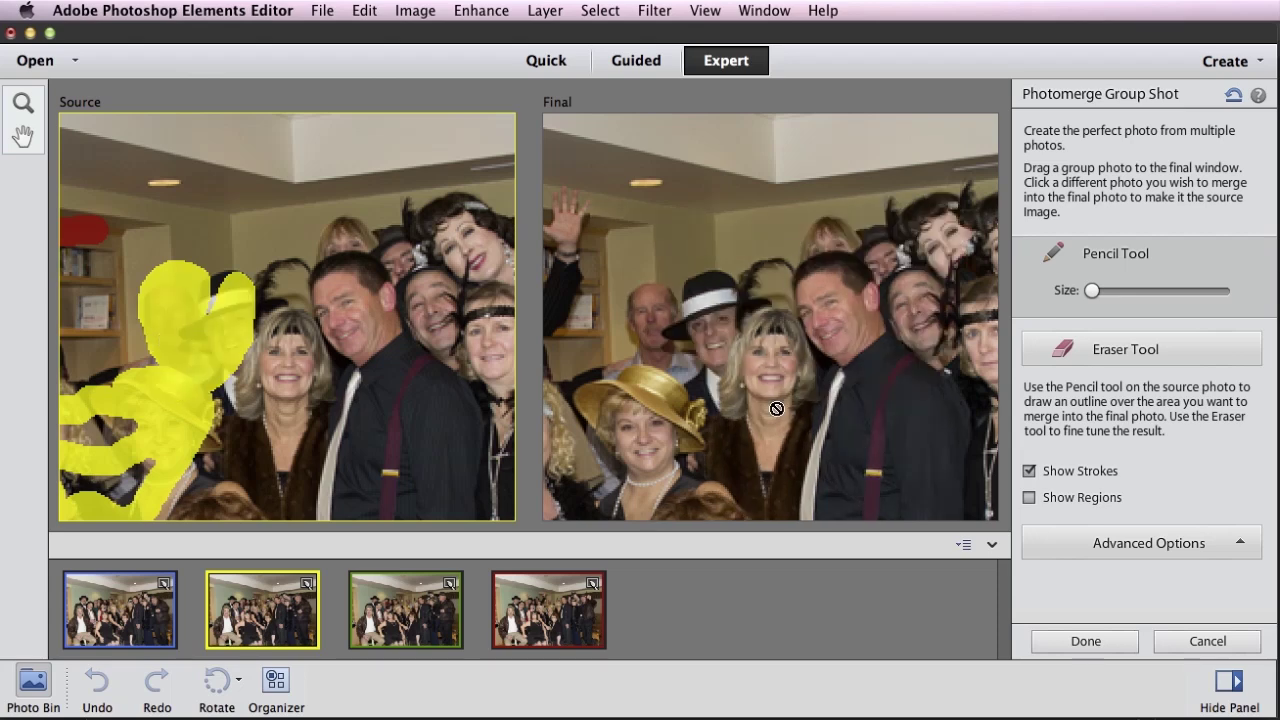
double_click(26, 143)
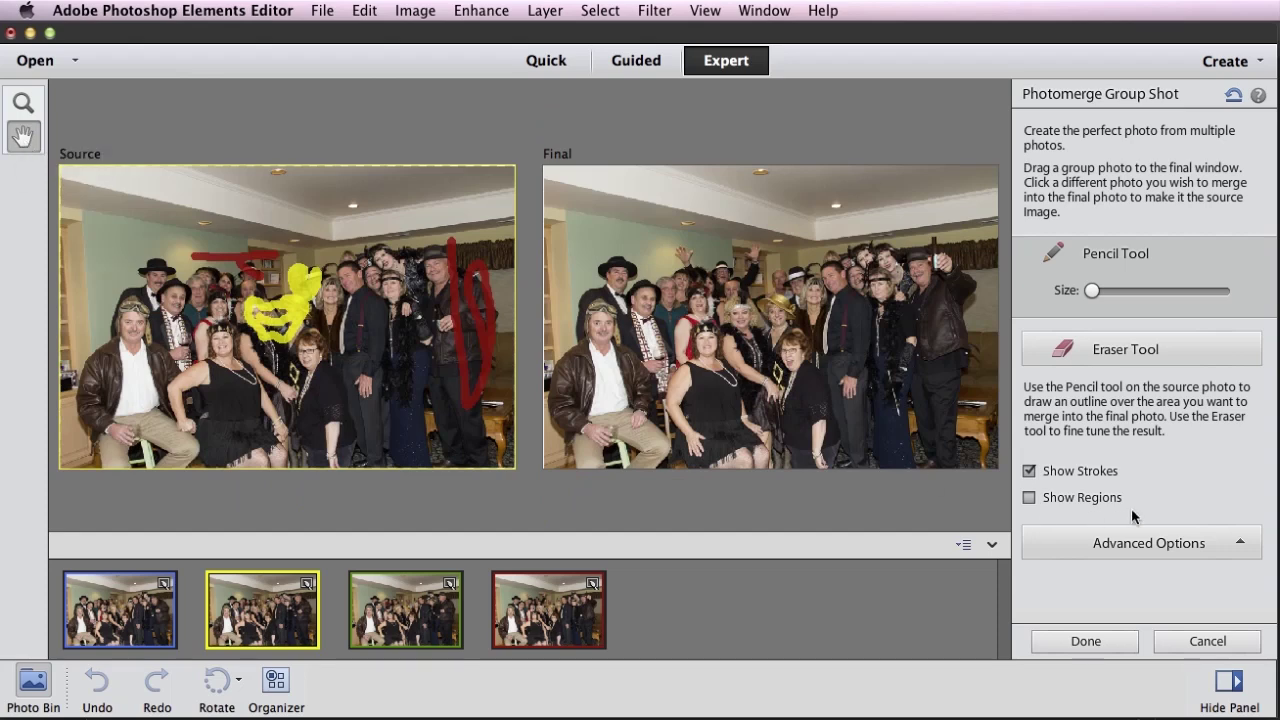
Use the green-bordered photo as Source and pencil over the glasses-wearing woman's face
left_click(418, 618)
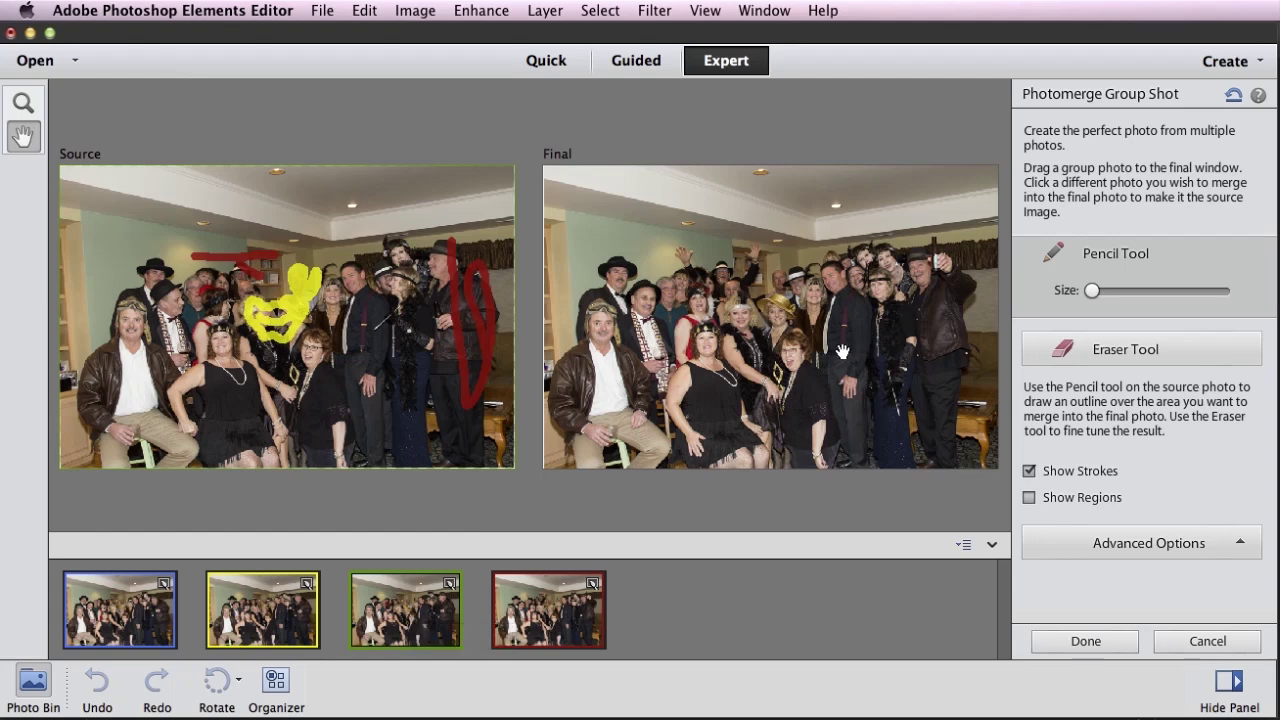
left_click(320, 366)
left_click(308, 368)
left_click(268, 352)
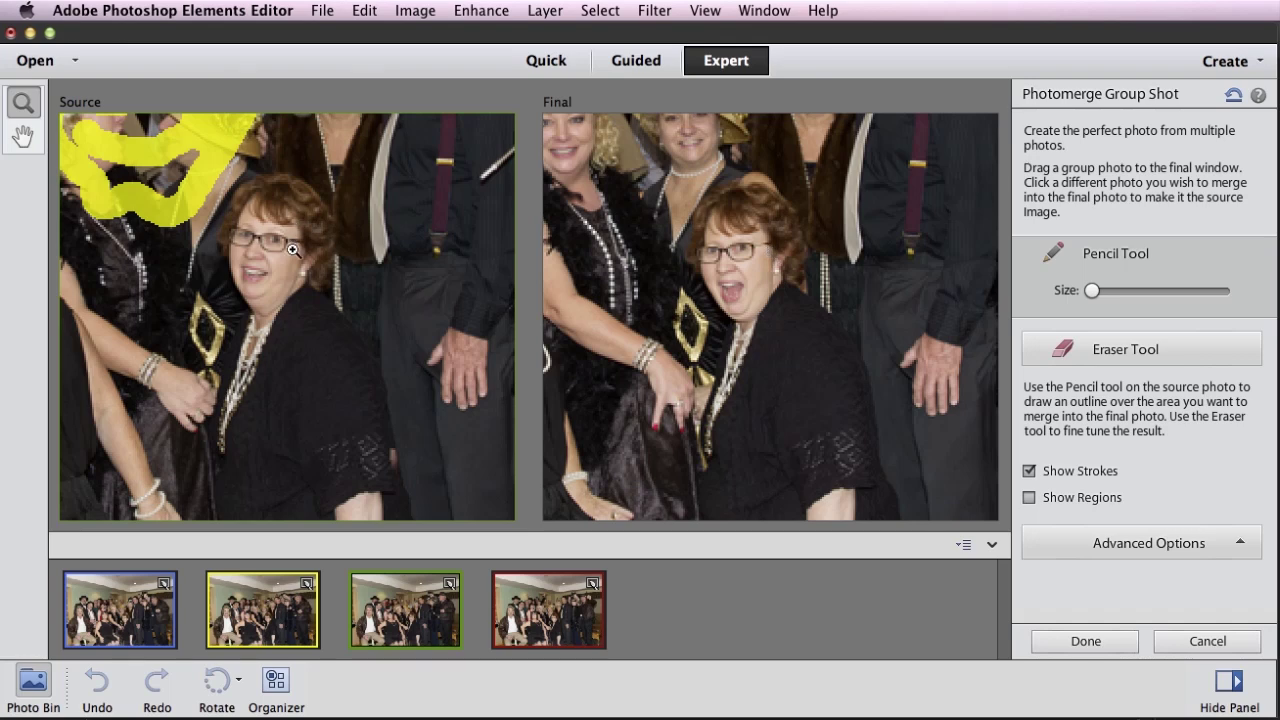
left_click(1128, 254)
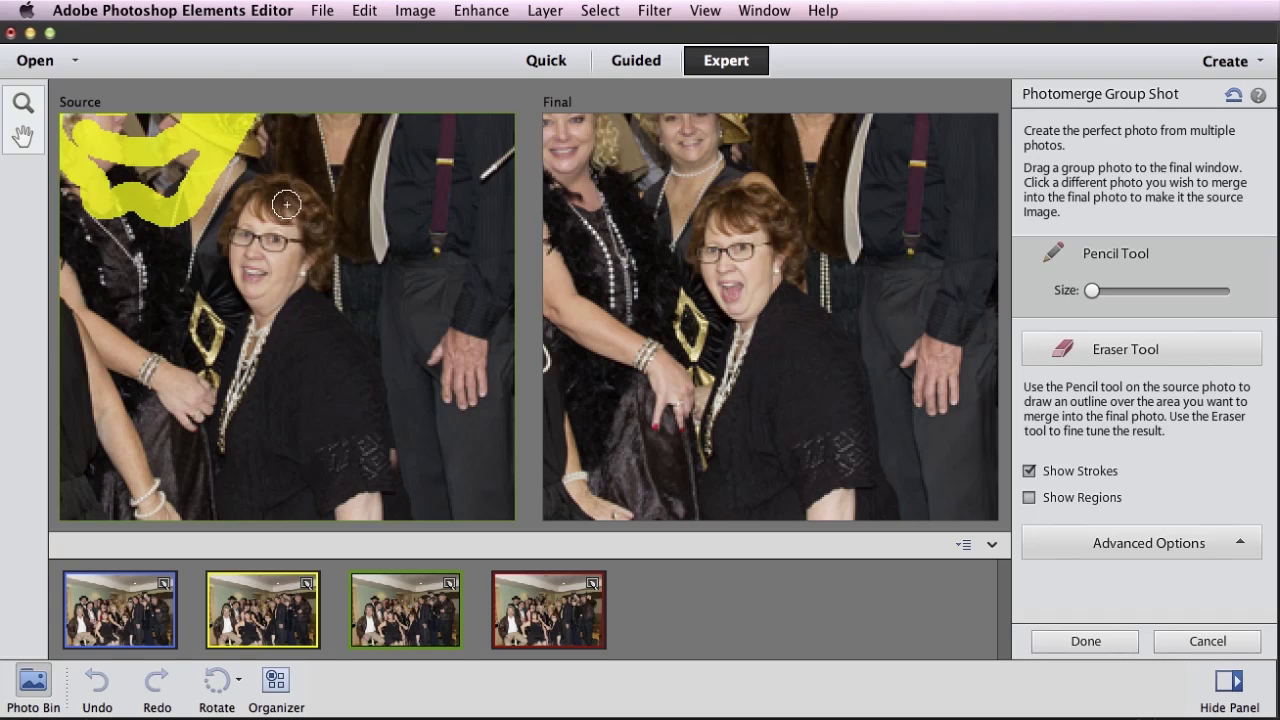
mouse_move(300, 198)
left_mouse_down()
mouse_move(249, 207)
mouse_move(243, 242)
mouse_move(260, 355)
mouse_move(311, 228)
mouse_move(293, 194)
mouse_move(263, 272)
mouse_move(285, 212)
left_mouse_up()
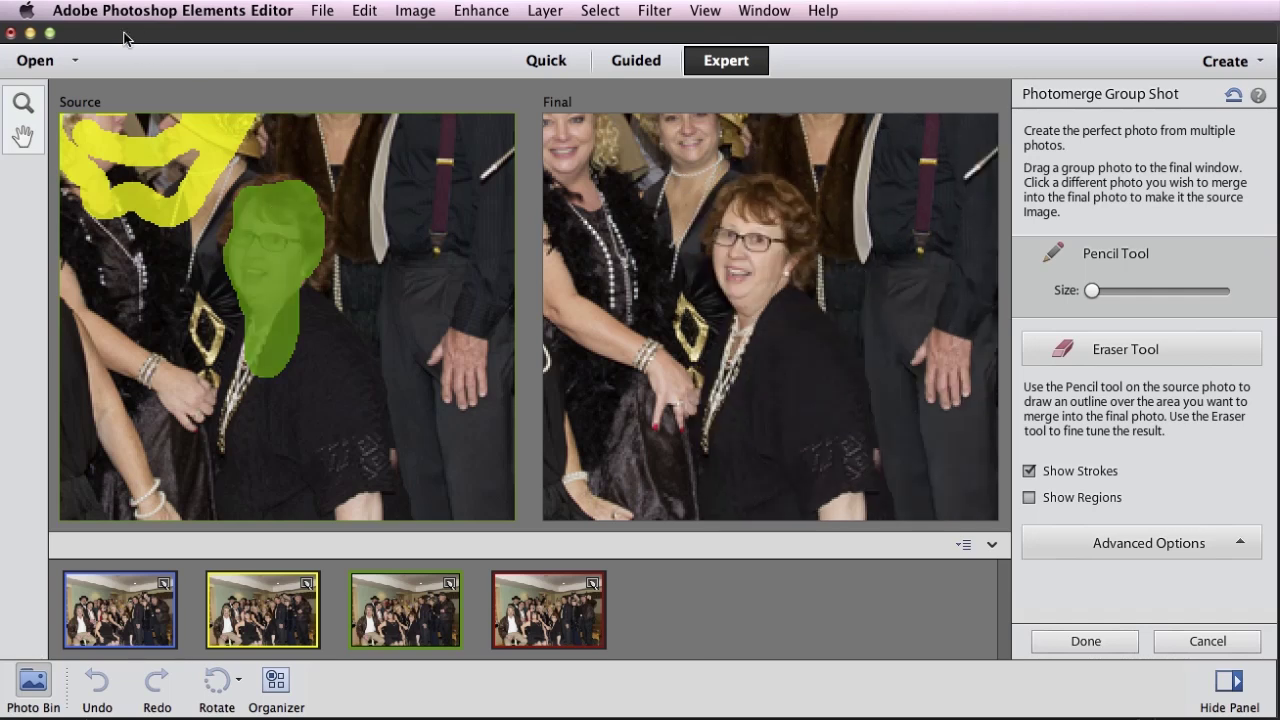
double_click(23, 136)
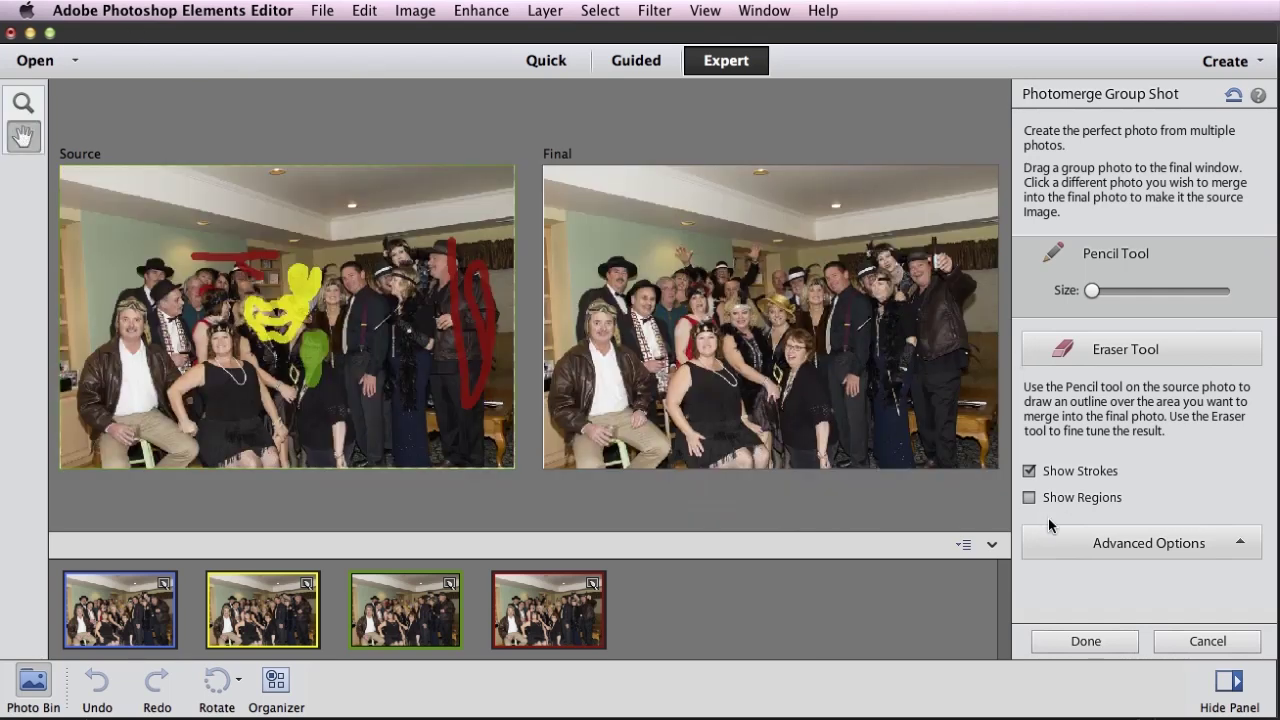
Preview the source regions, then enable Pixel Blending under Advanced Options for the final photo
left_click(1030, 498)
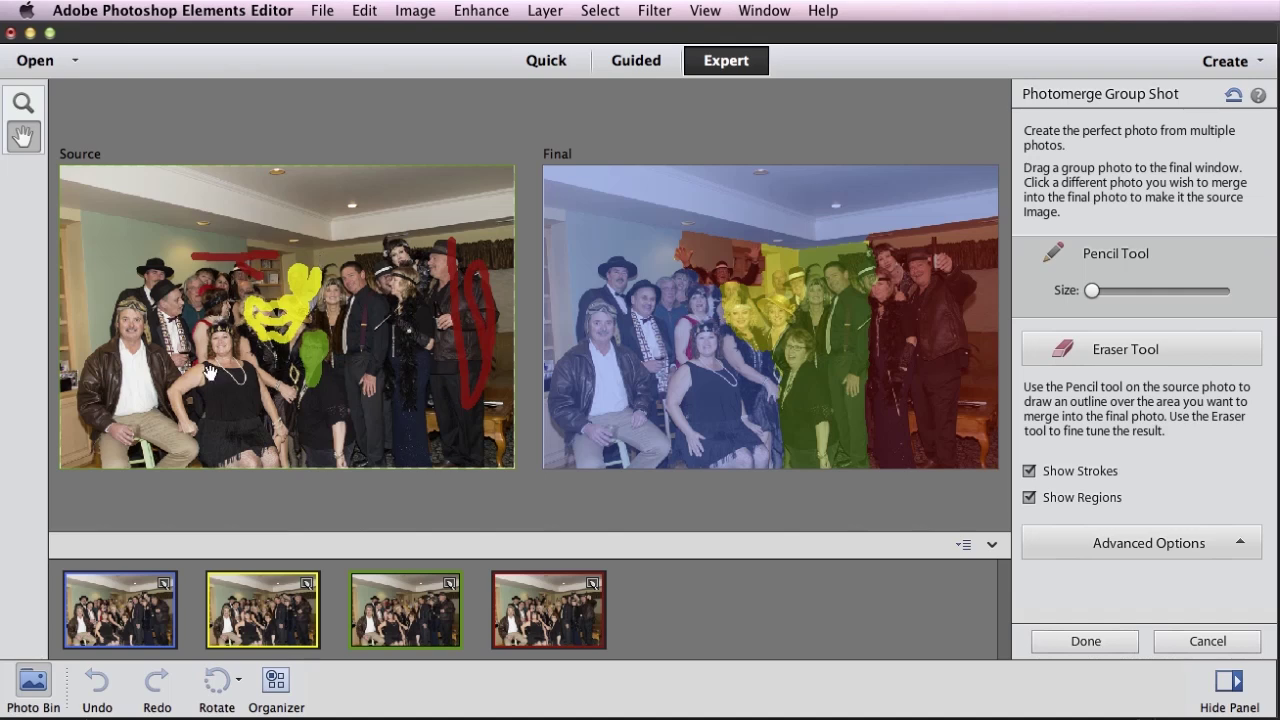
left_click(1144, 547)
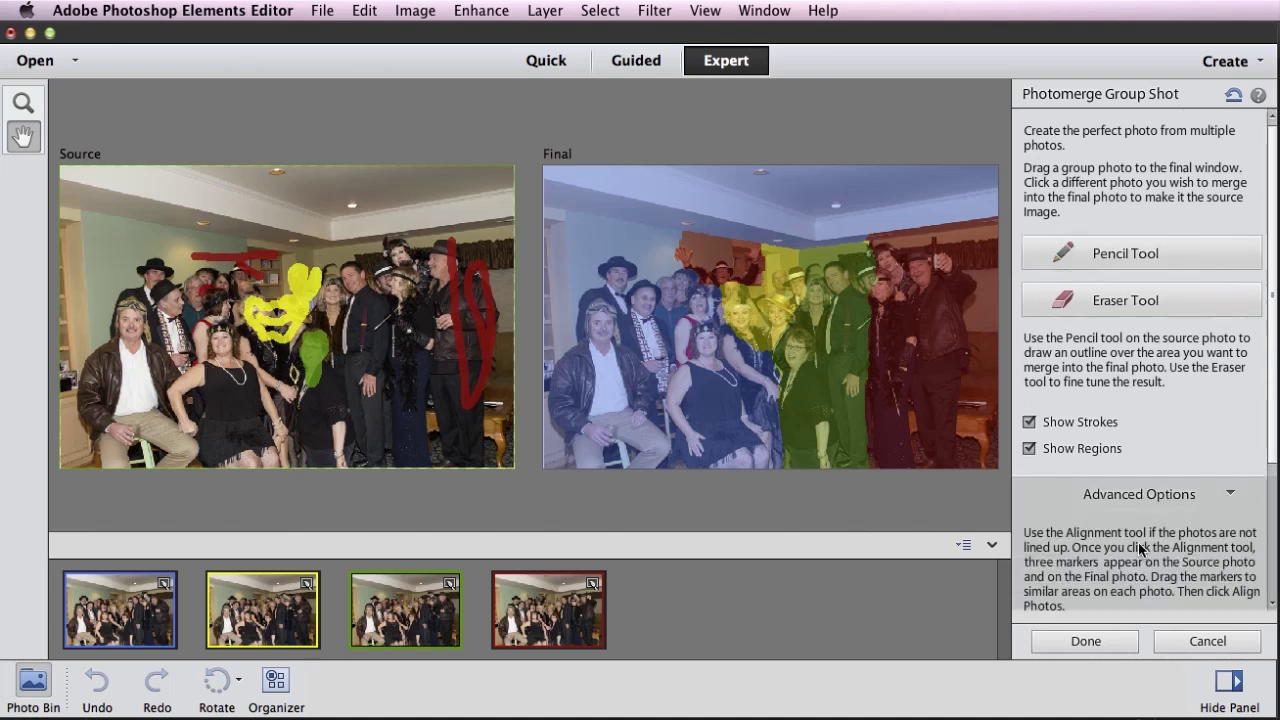
scroll(1140, 545, "down", 3)
scroll(1138, 542, "down", 1)
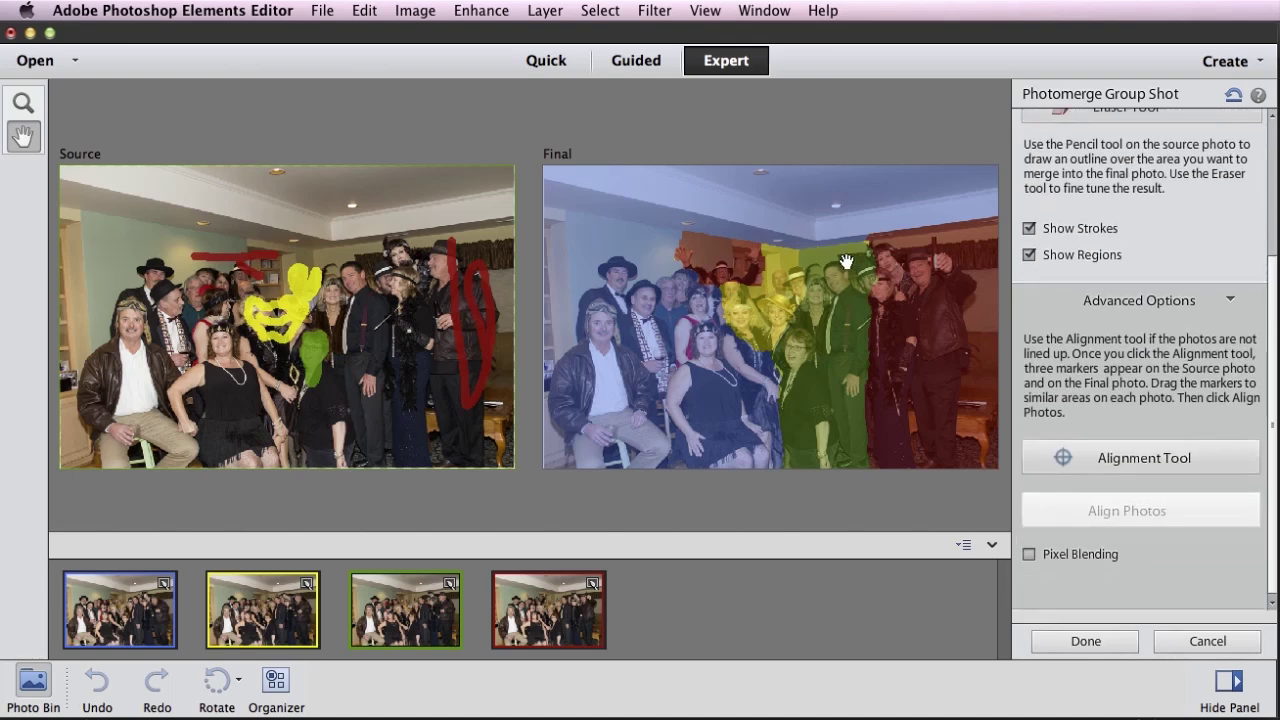
left_click(1029, 255)
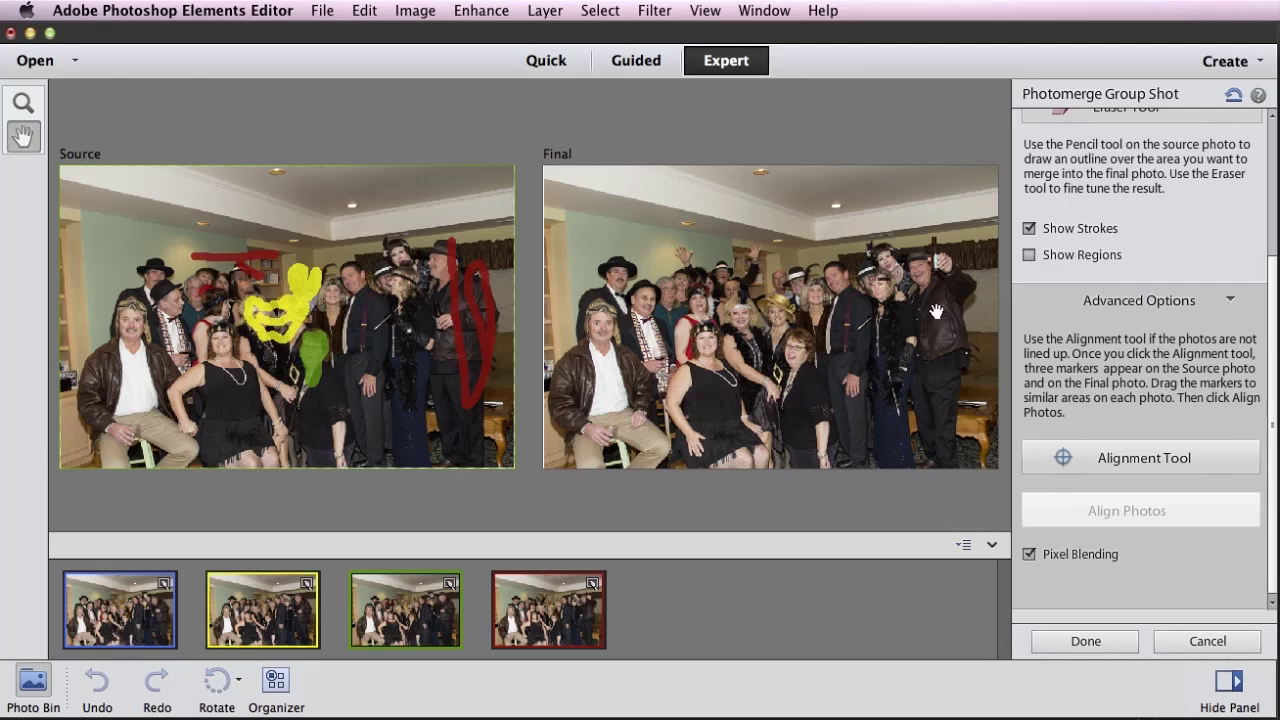
Zoom in closely on the group in the photos
left_click(17, 108)
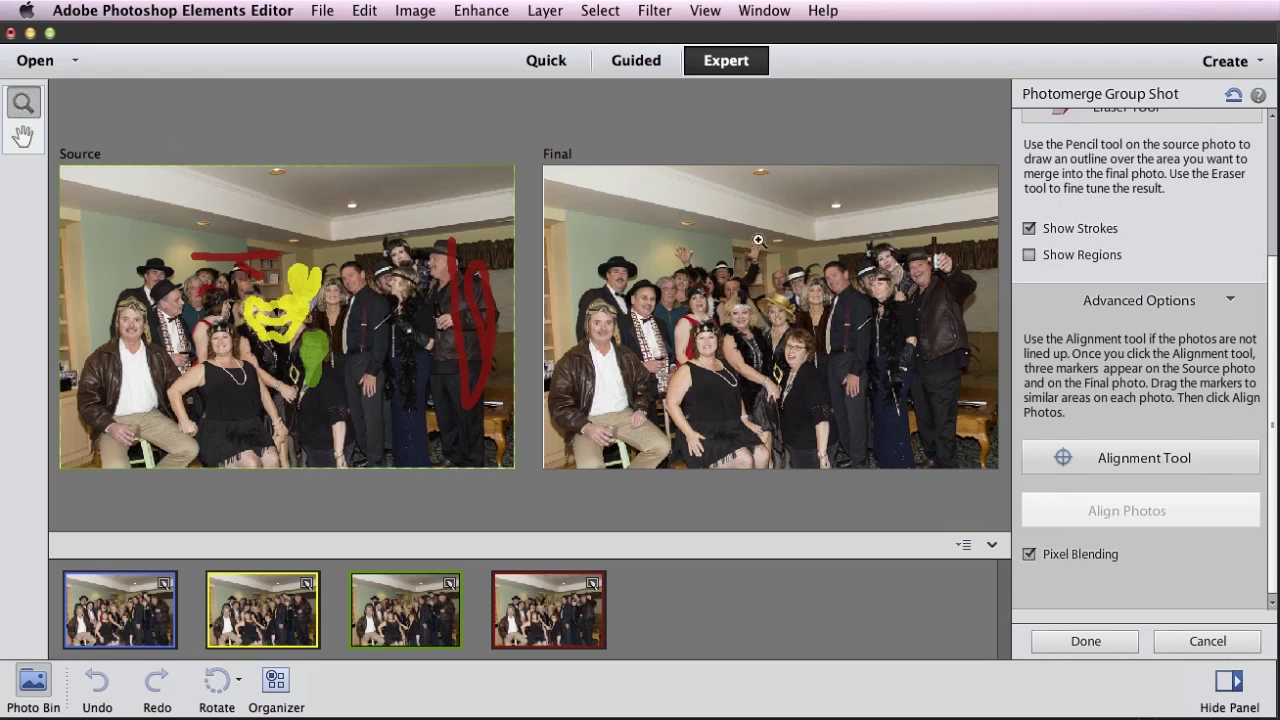
left_click(896, 294)
left_click(862, 277)
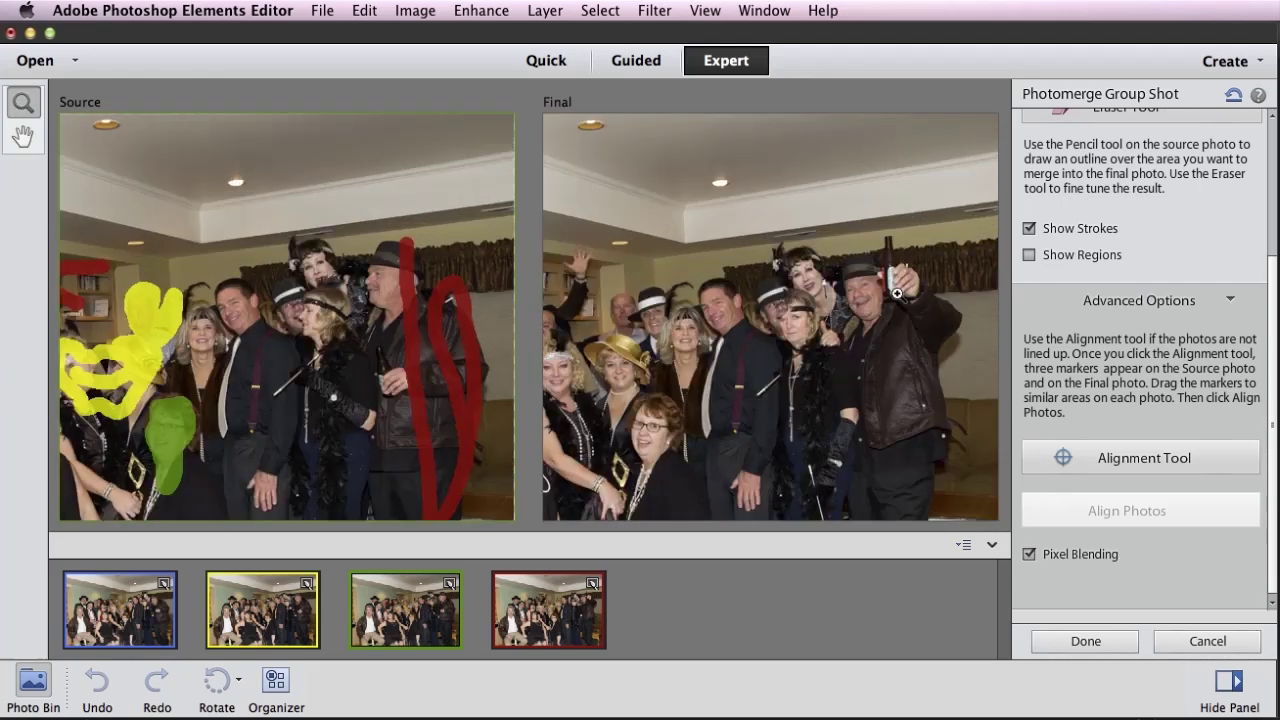
left_click(801, 313)
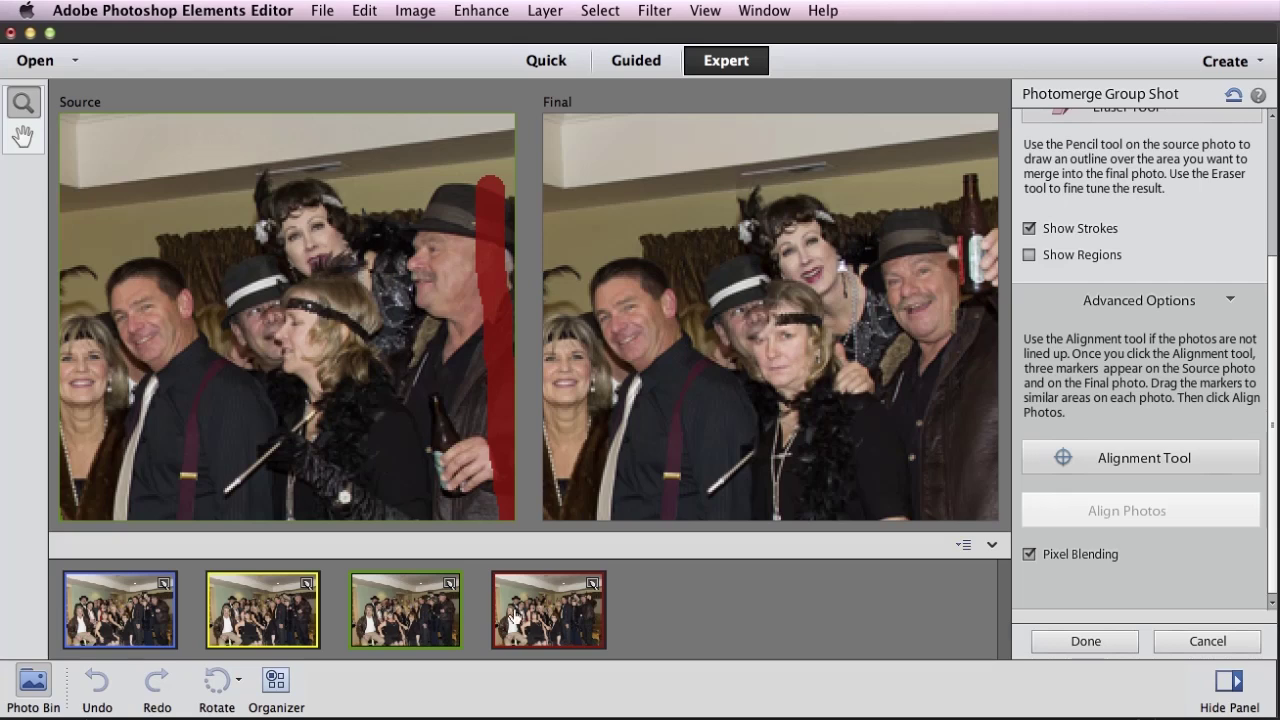
Make the first shot the source, paint over the headband woman's face and body, and fit the photos to view
left_click(560, 618)
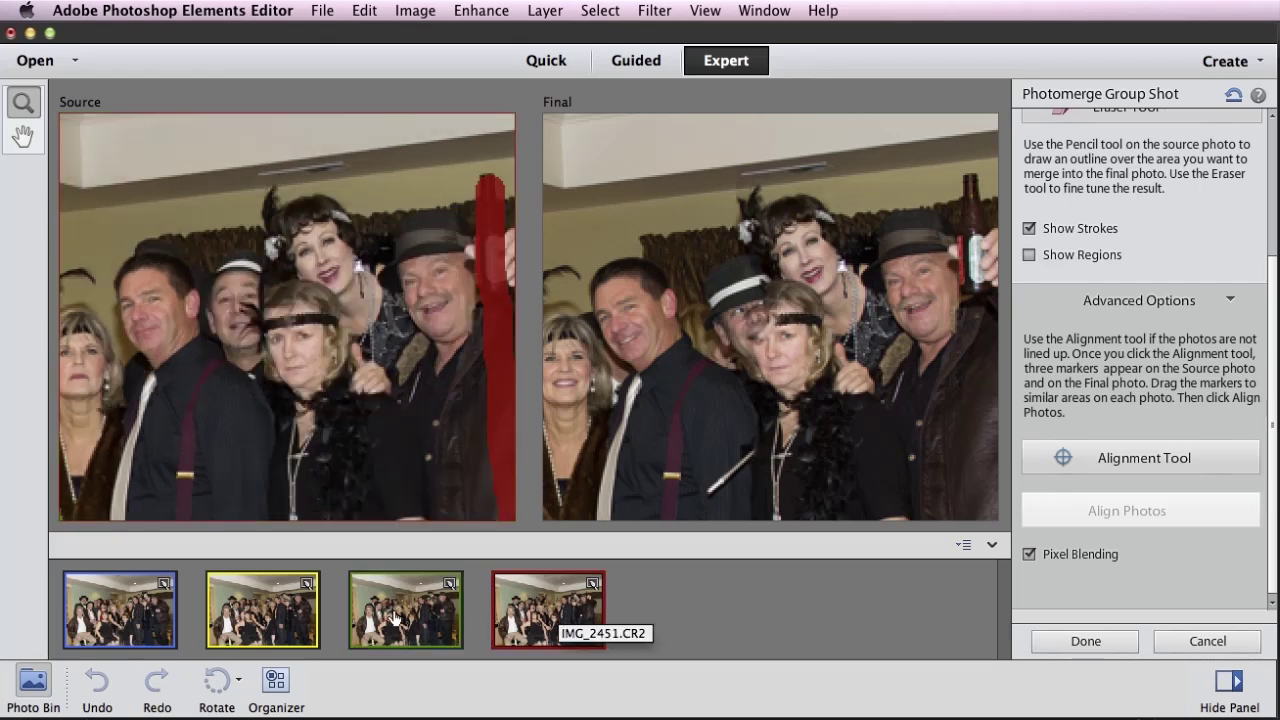
left_click(263, 615)
left_click(122, 622)
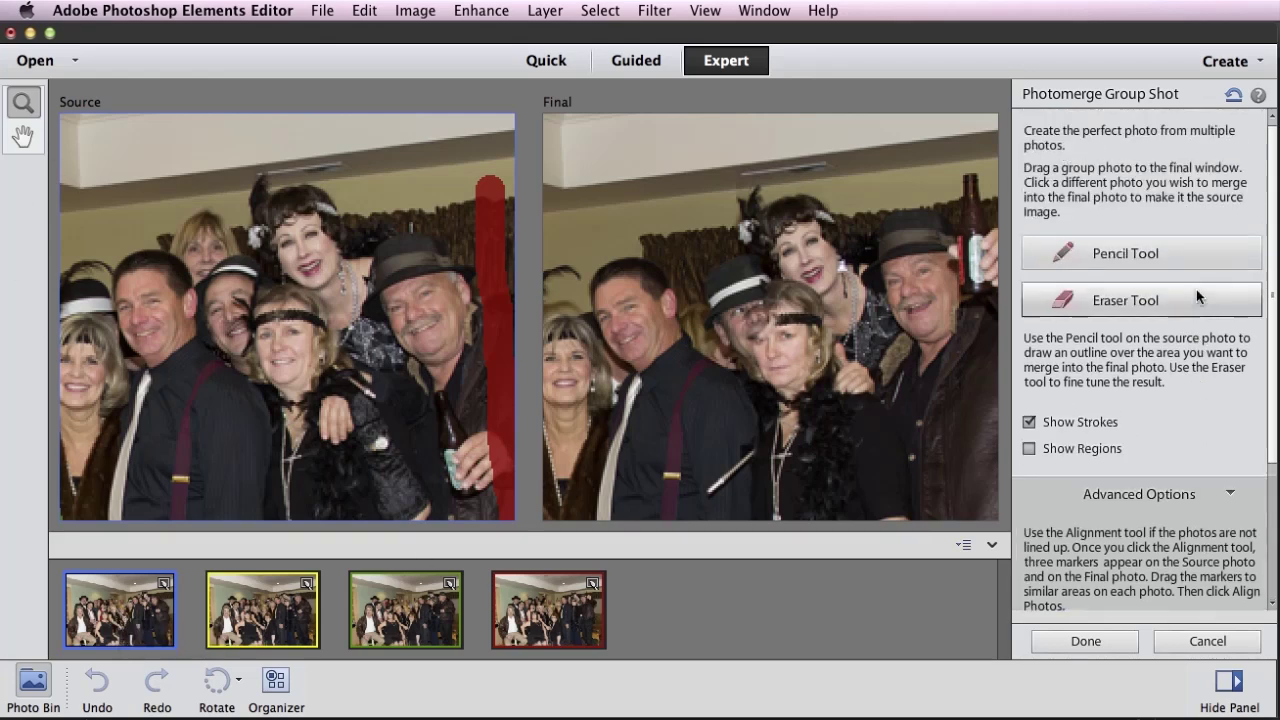
left_click(1141, 252)
mouse_move(284, 305)
left_mouse_down()
mouse_move(271, 352)
mouse_move(305, 363)
mouse_move(306, 311)
mouse_move(275, 339)
mouse_move(293, 363)
mouse_move(287, 326)
left_mouse_up()
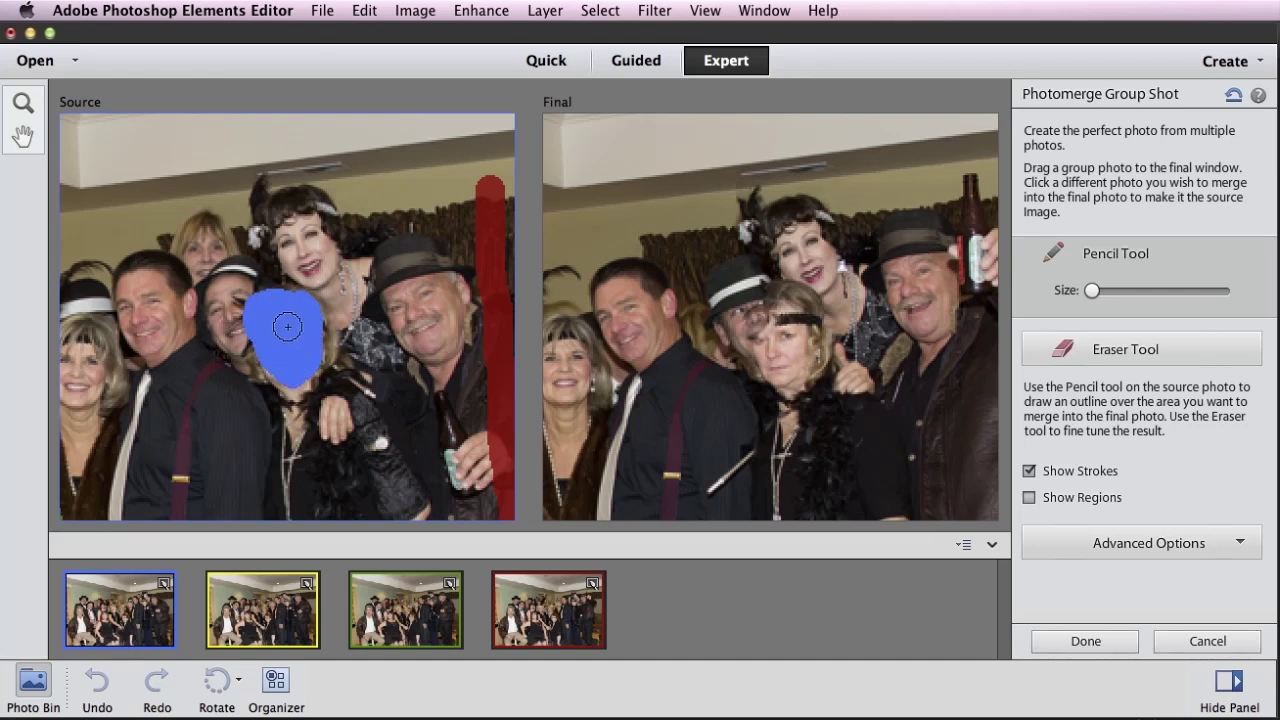
mouse_move(289, 320)
left_mouse_down()
mouse_move(314, 457)
mouse_move(290, 378)
left_mouse_up()
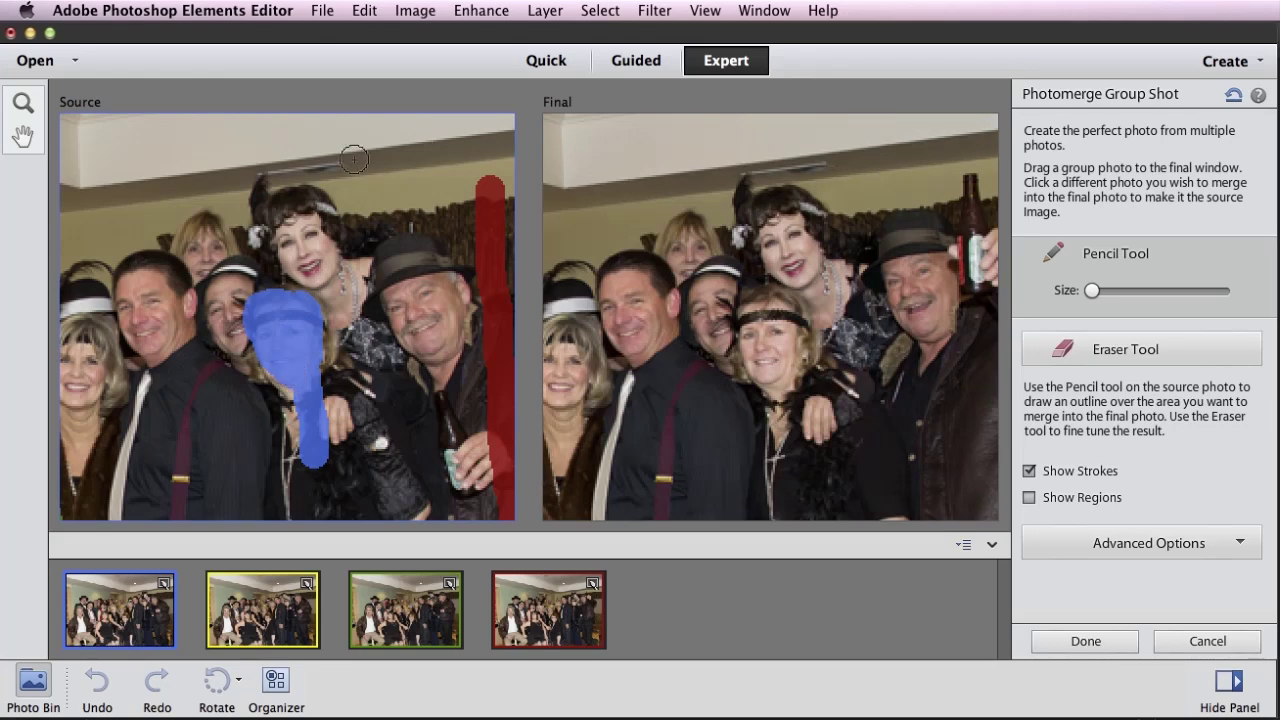
double_click(17, 137)
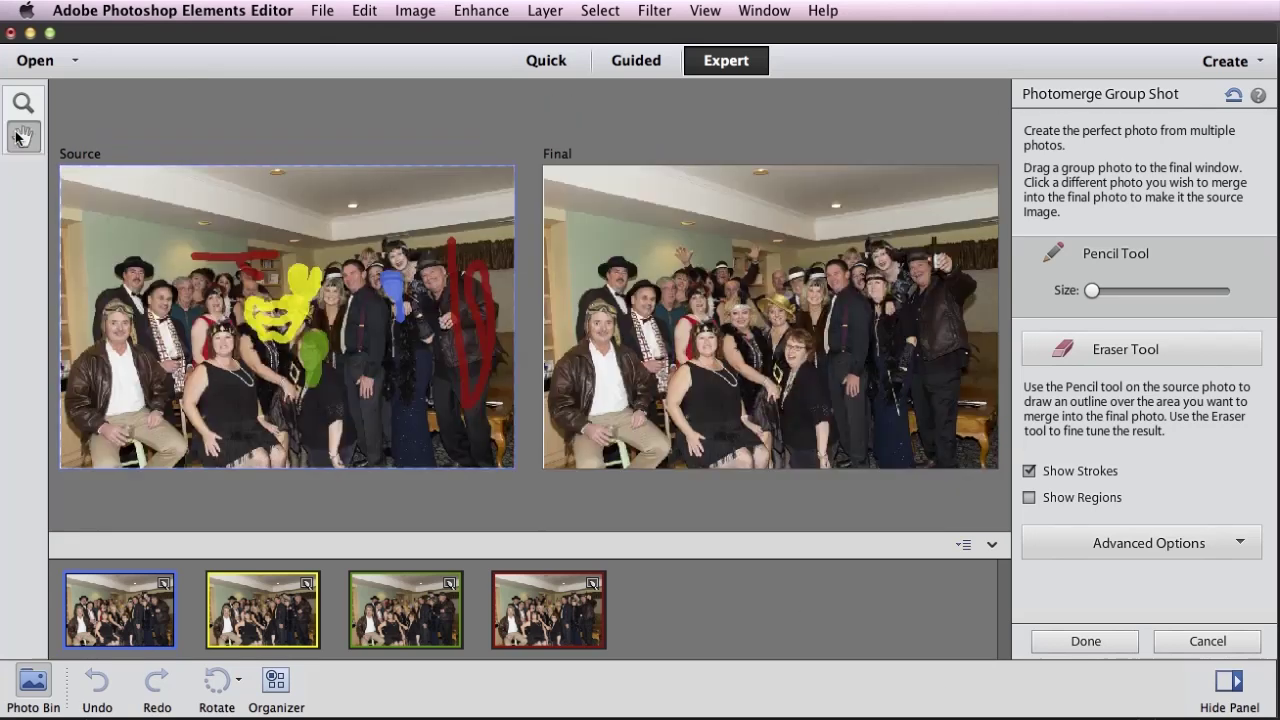
Check the source regions once more, then finish the merge with Done to create Untitled-4
left_click(1030, 498)
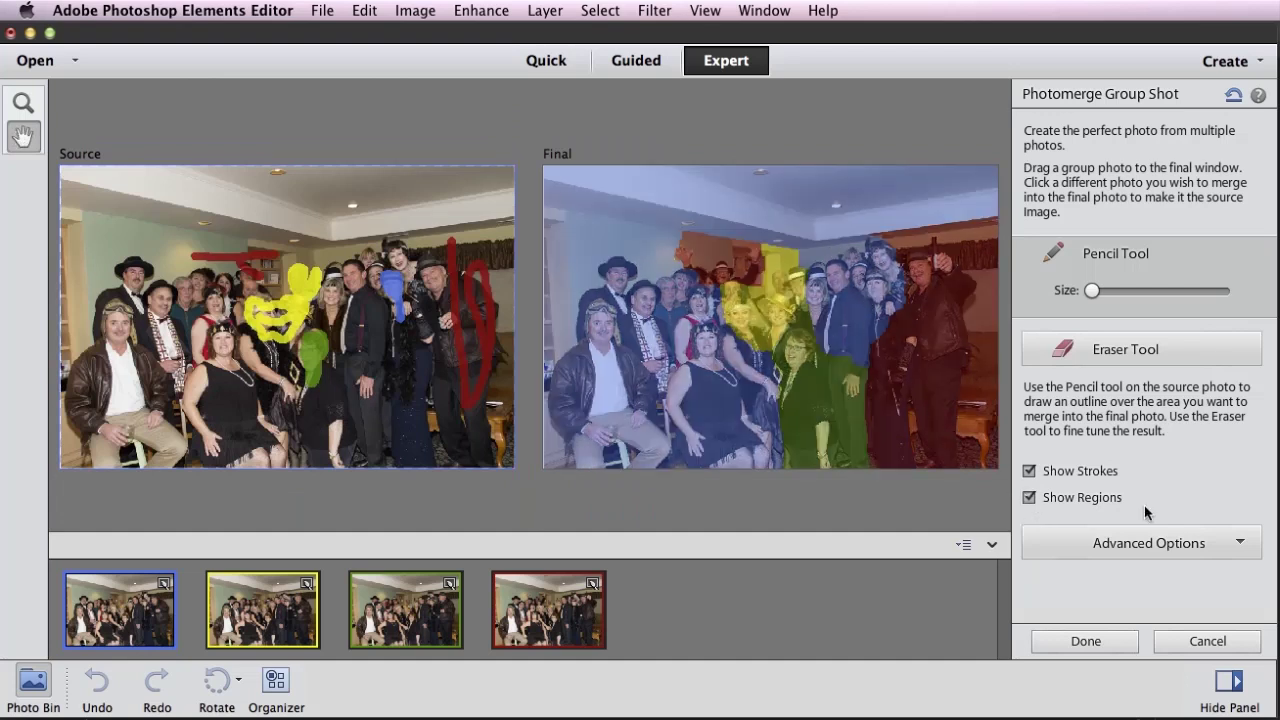
left_click(1030, 498)
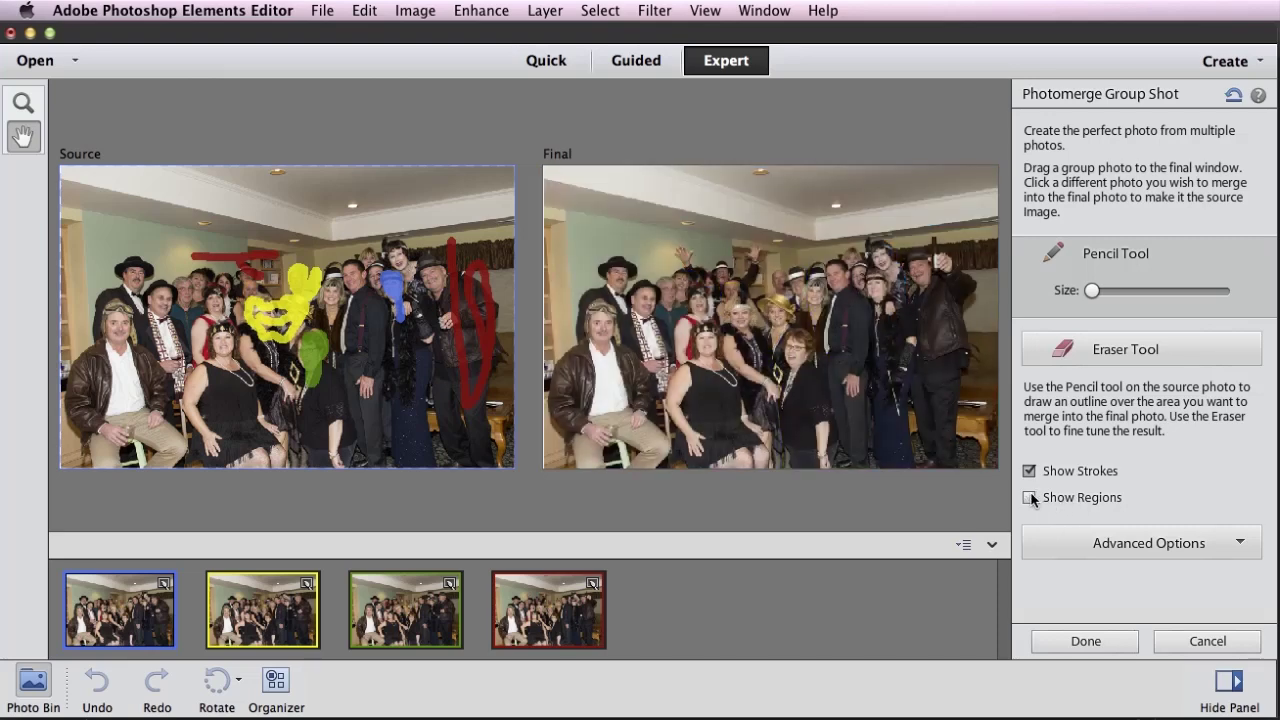
left_click(1077, 650)
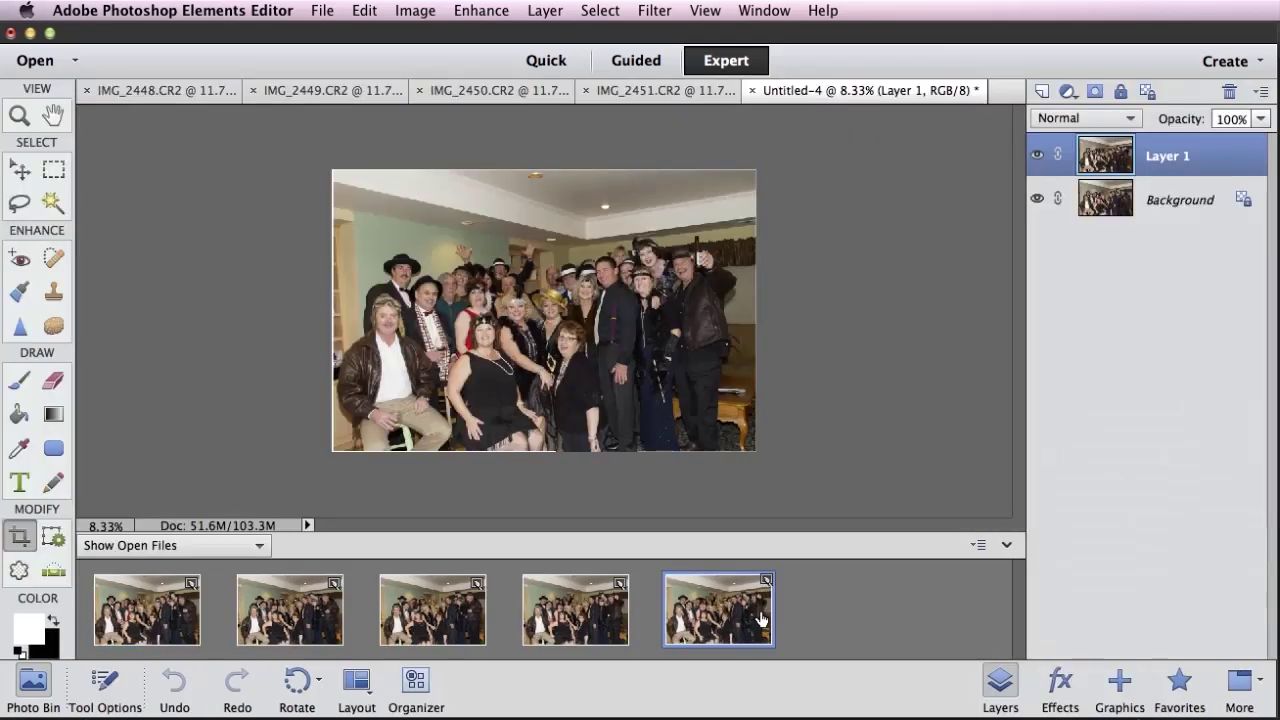
Crop Untitled-4 to the left edge, trimming most of the ceiling and the bottom floor strip
left_click(31, 686)
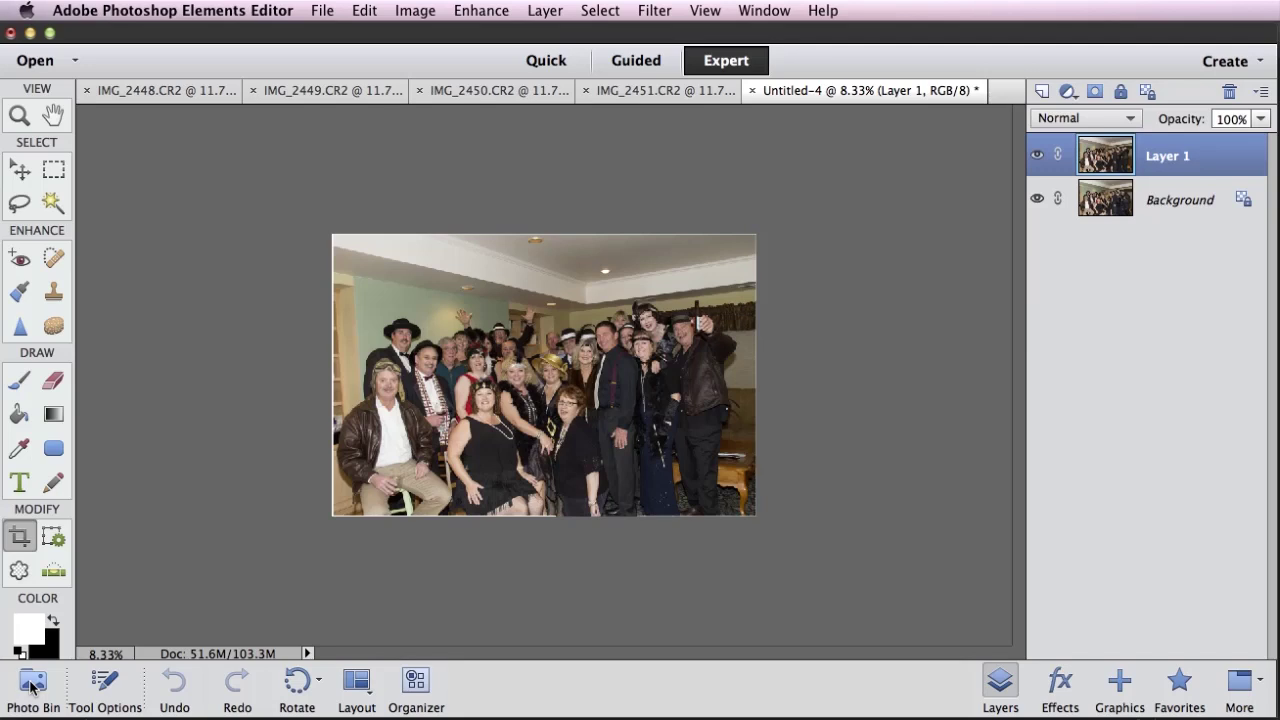
double_click(55, 117)
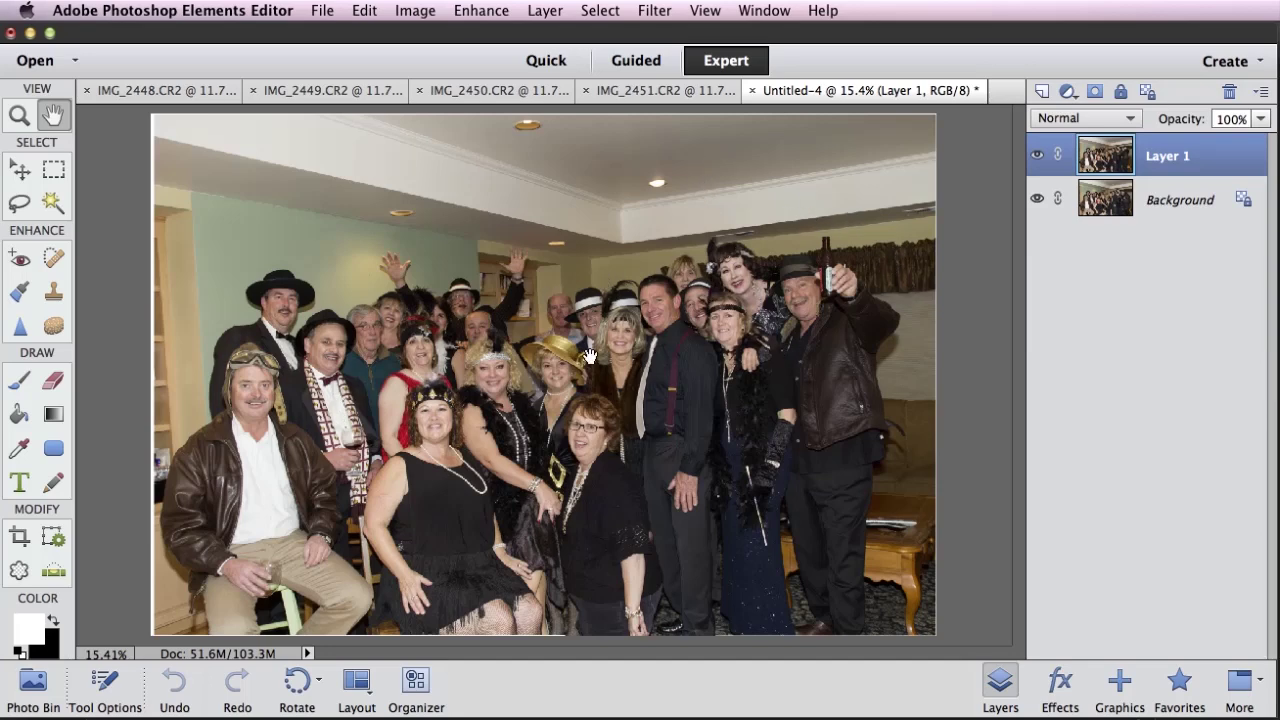
left_click(20, 538)
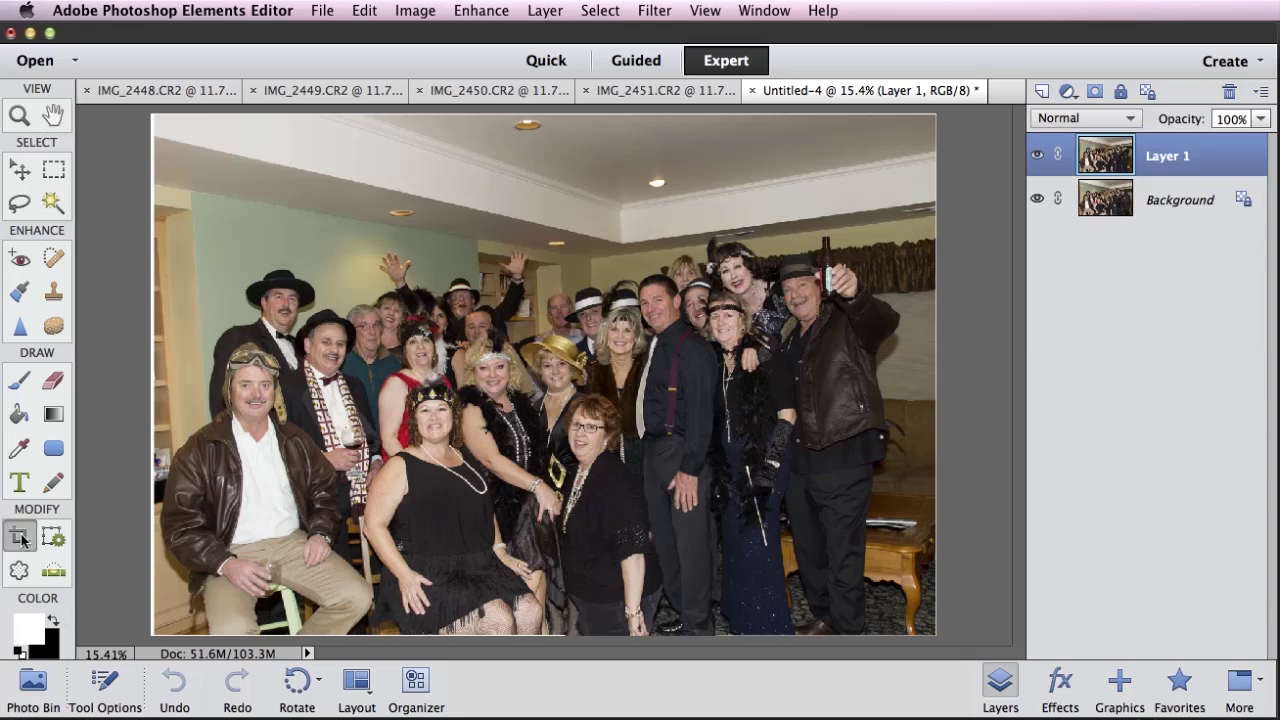
left_click_drag(160, 187, 935, 584)
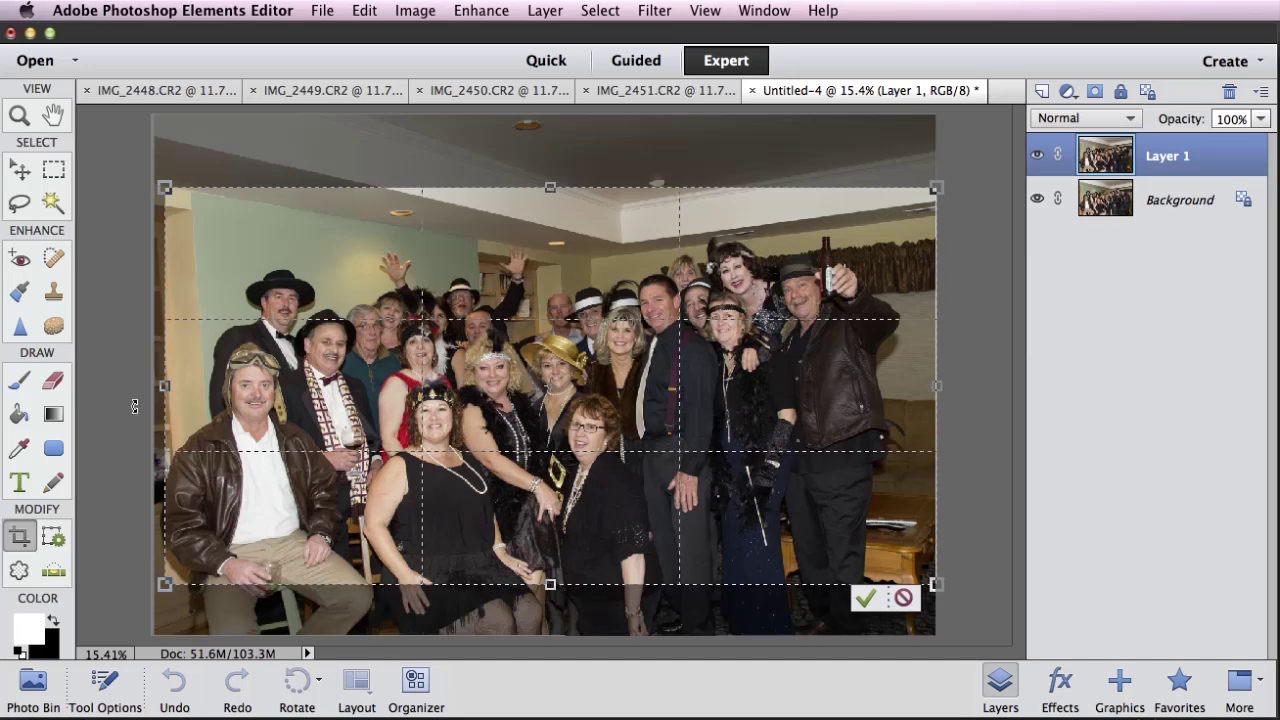
left_click_drag(135, 405, 122, 405)
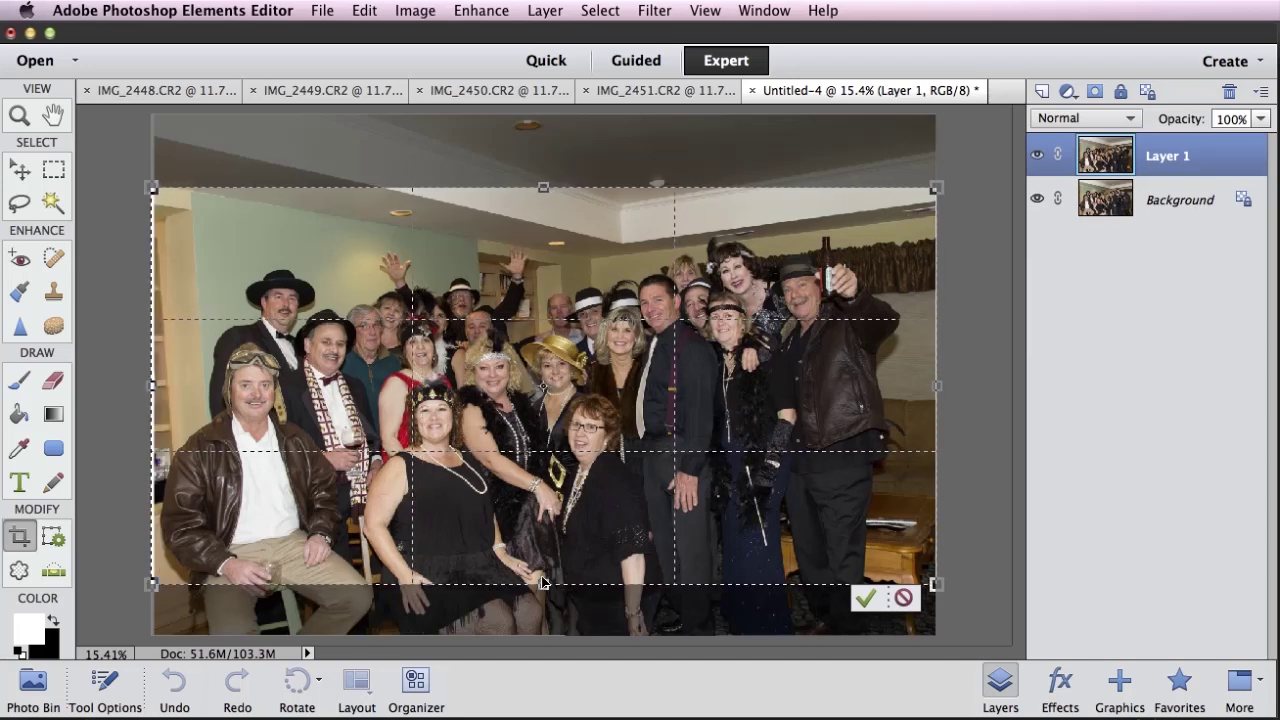
left_click_drag(543, 583, 543, 594)
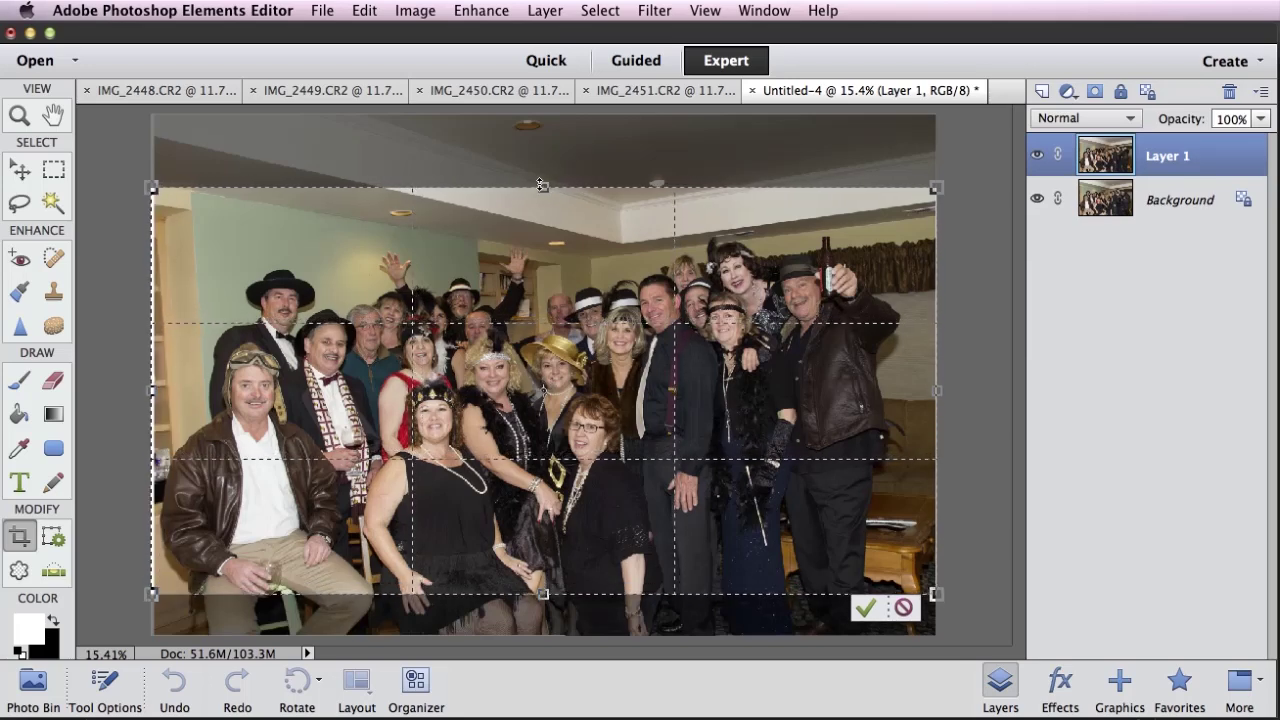
left_click_drag(541, 187, 545, 205)
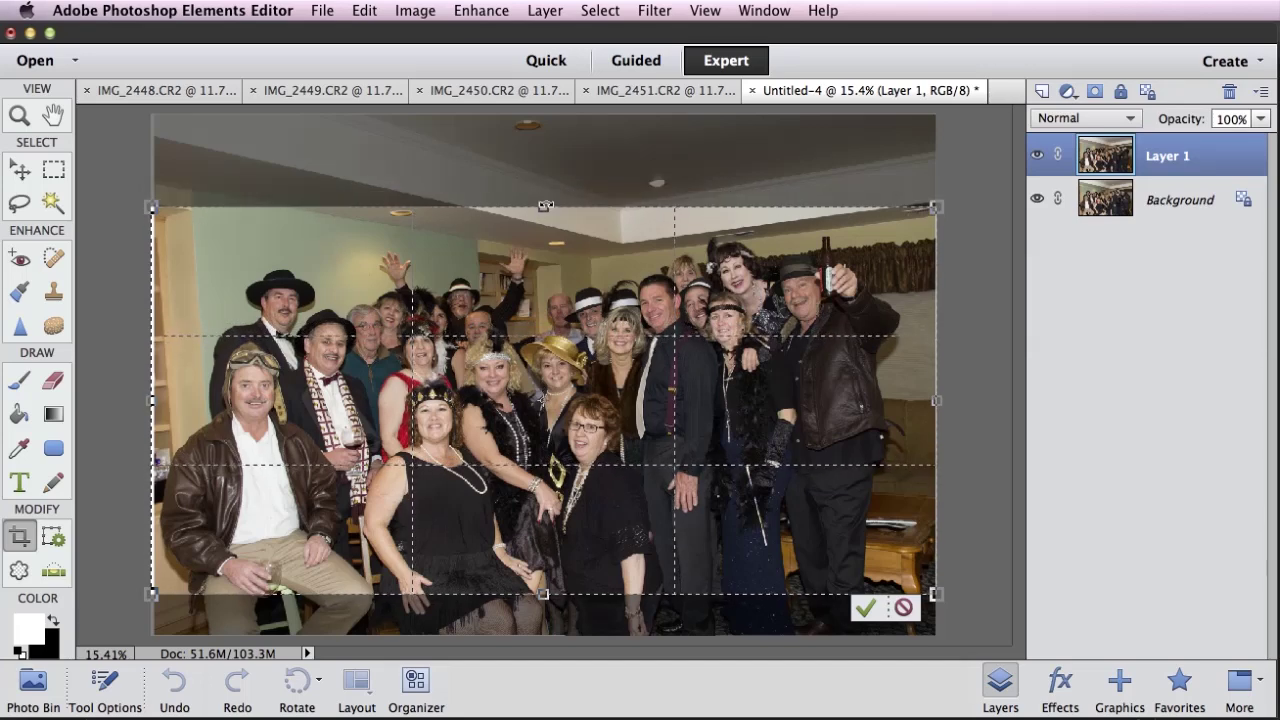
left_click(865, 607)
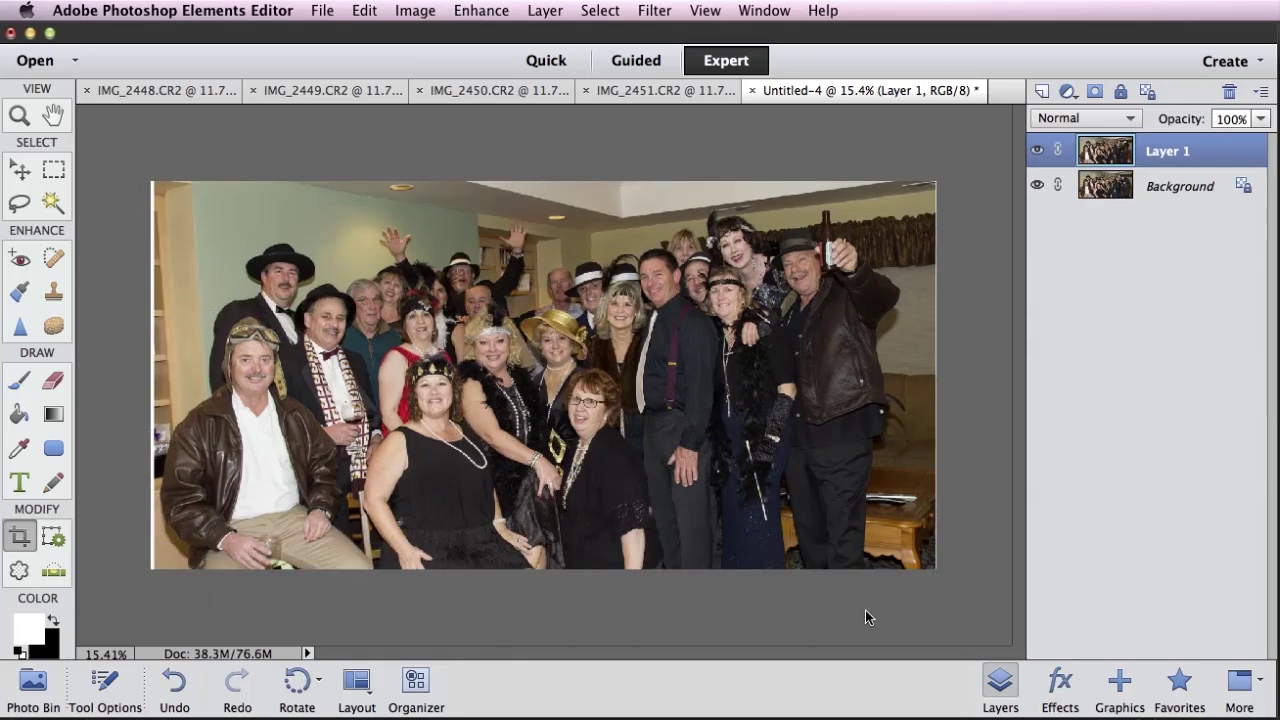